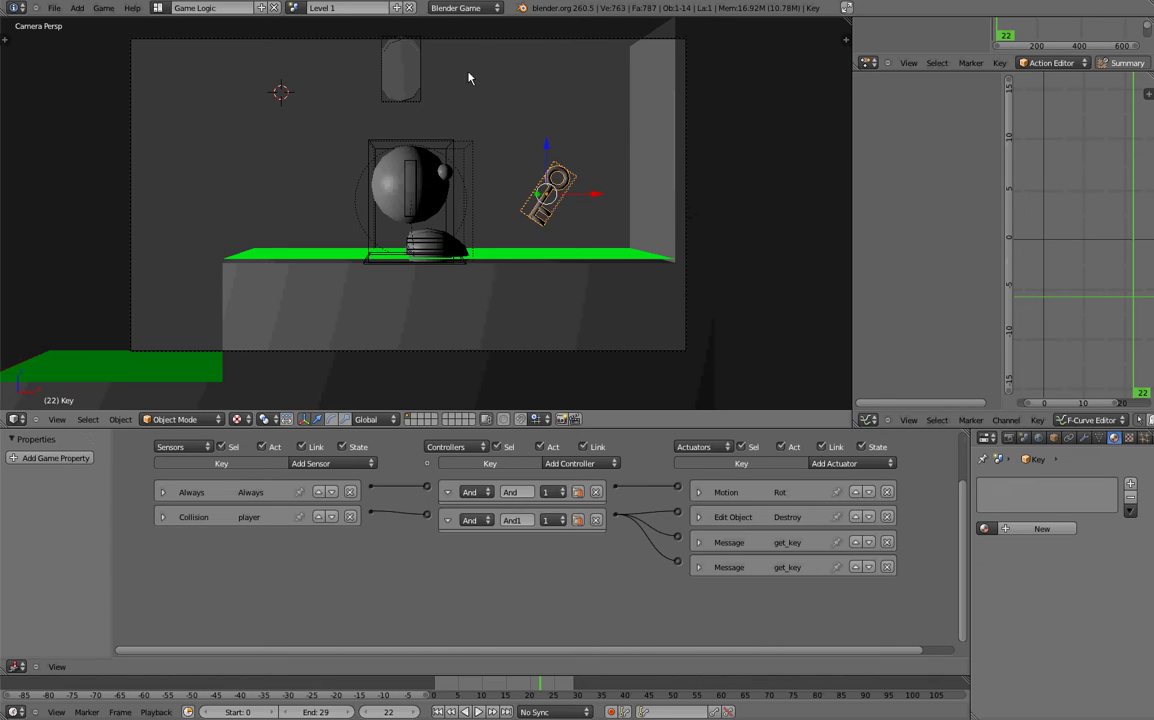
Switch to Front Ortho view and test-move the player, dropping it back onto the step.
key("KP_1")
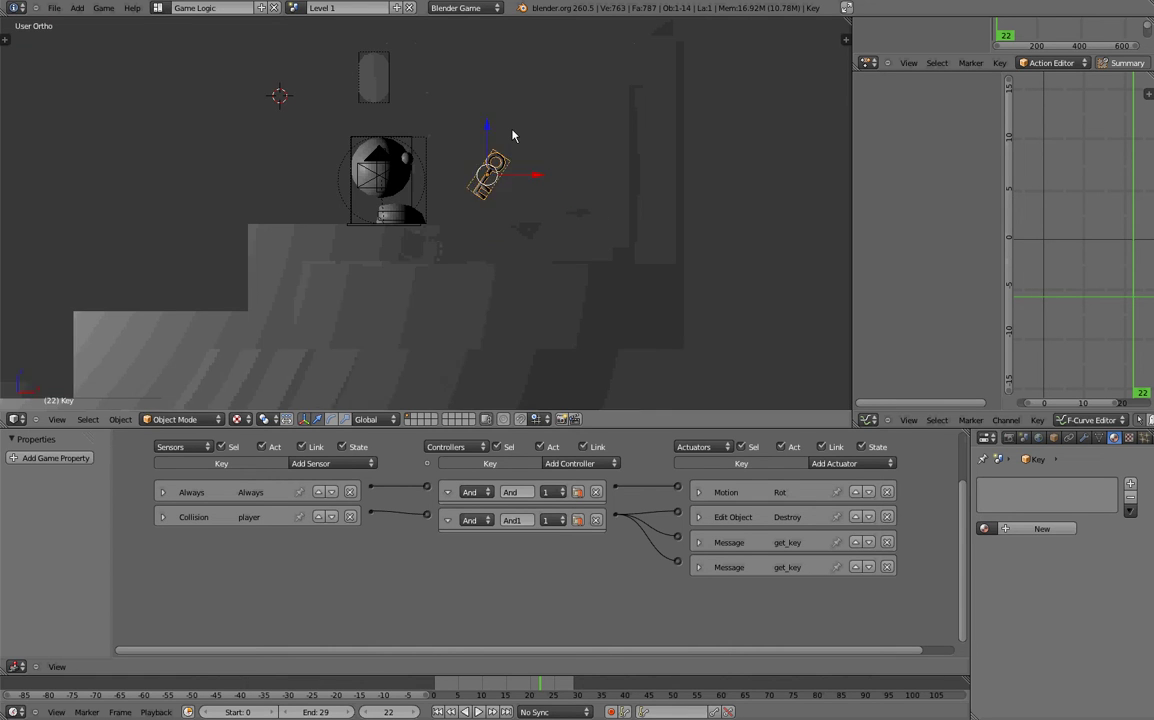
right_click(626, 161)
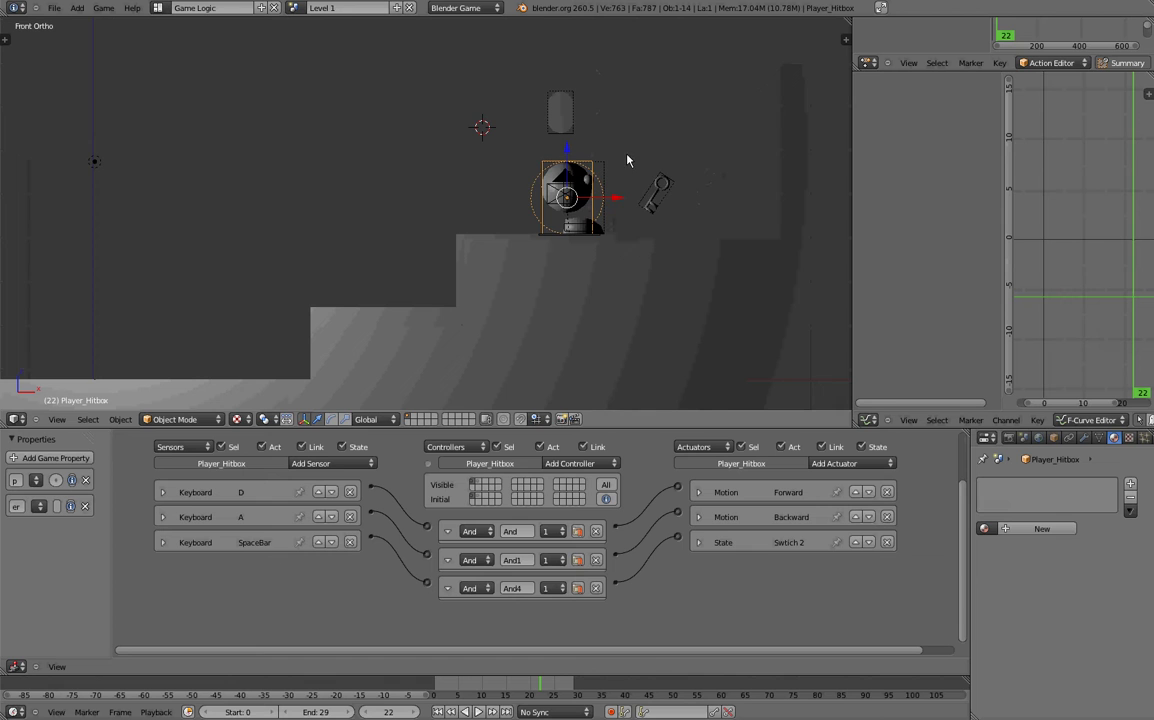
key("g")
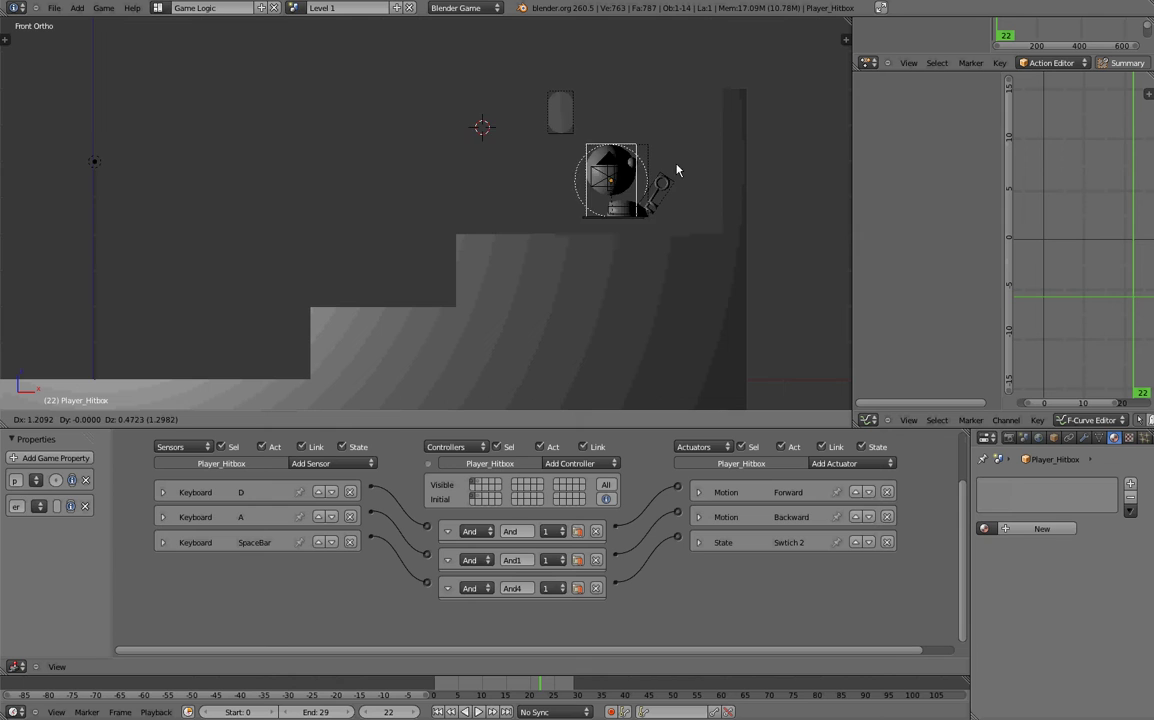
left_click(629, 185)
Inspect the Key's and Coin's logic: Always and Collision sensors driving Rot, Destroy and coin +1.
scroll(630, 187, "down", 2)
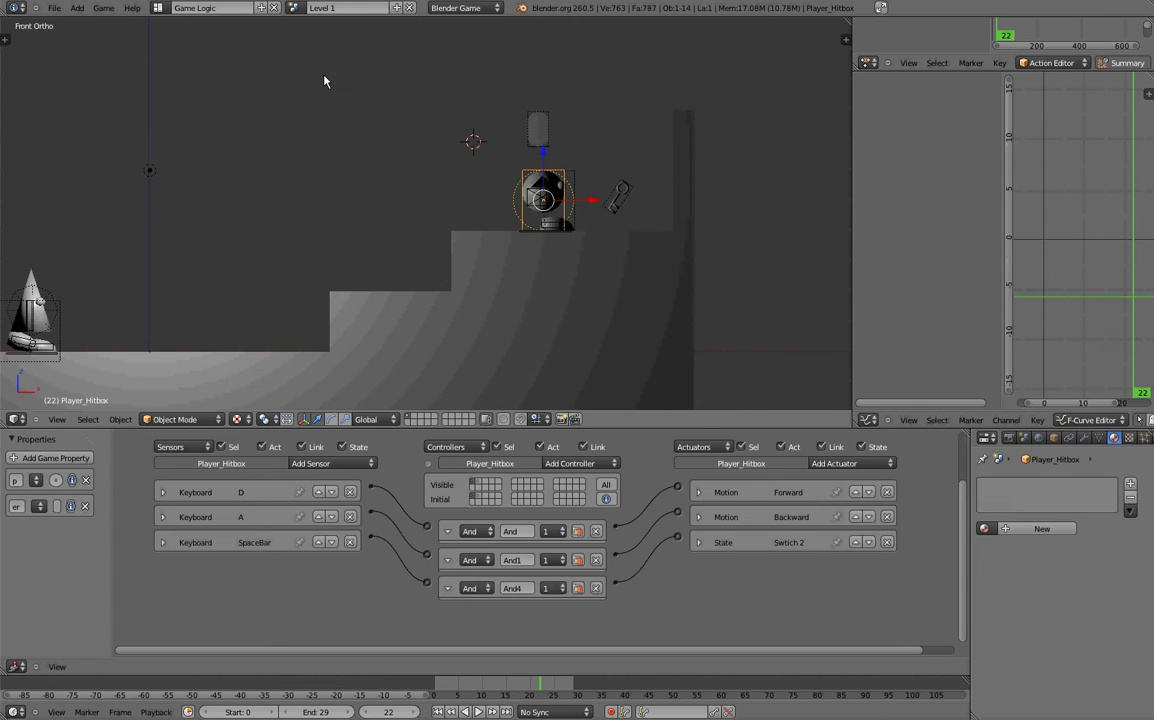
middle_click_drag(330, 190, 323, 262, "shift")
right_click(527, 205)
right_click(608, 272)
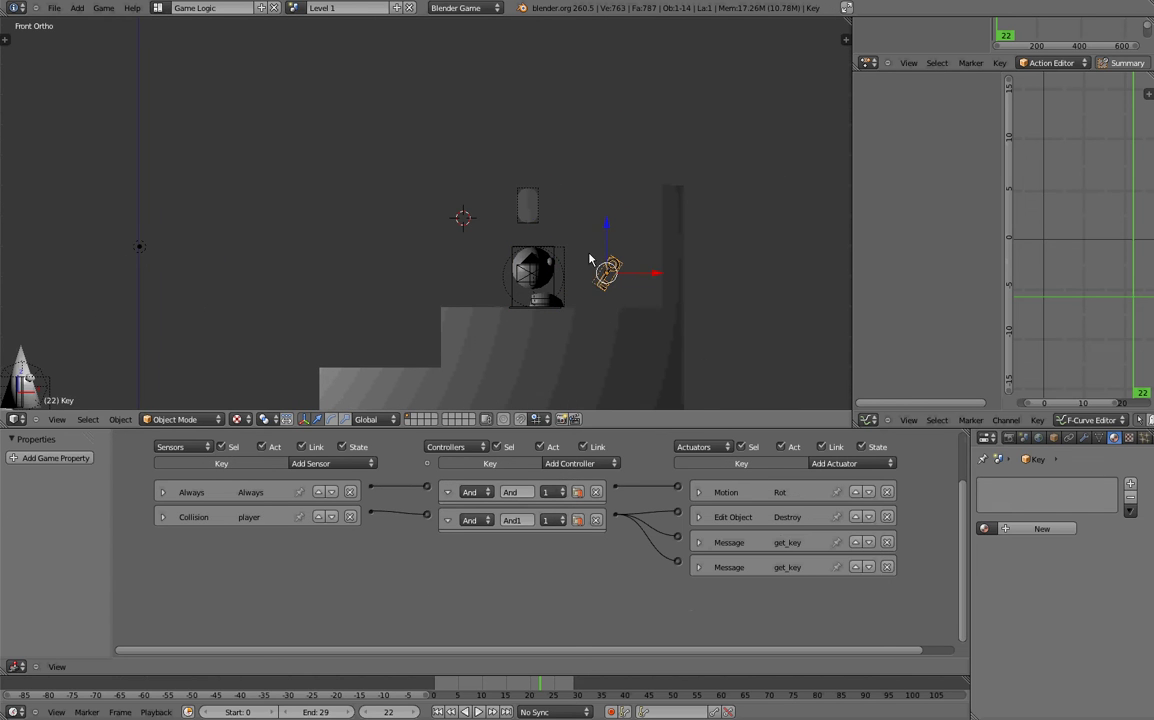
right_click(527, 210)
right_click(608, 272)
right_click(527, 195)
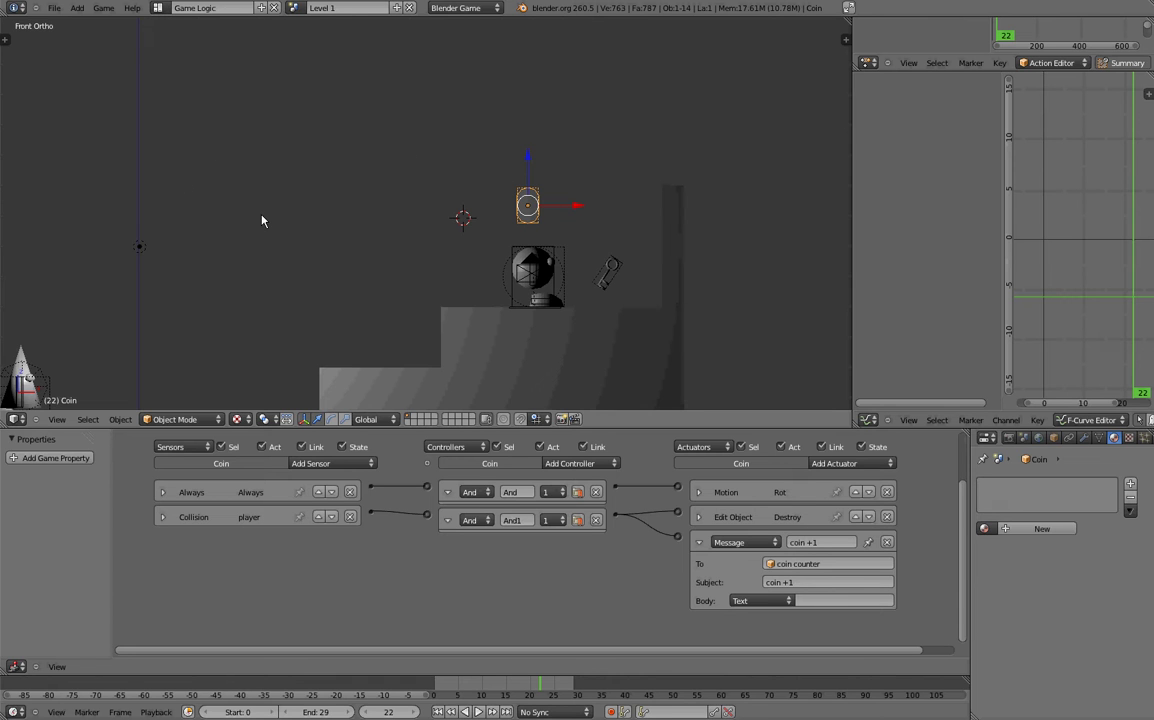
middle_click_drag(258, 227, 420, 129, "shift")
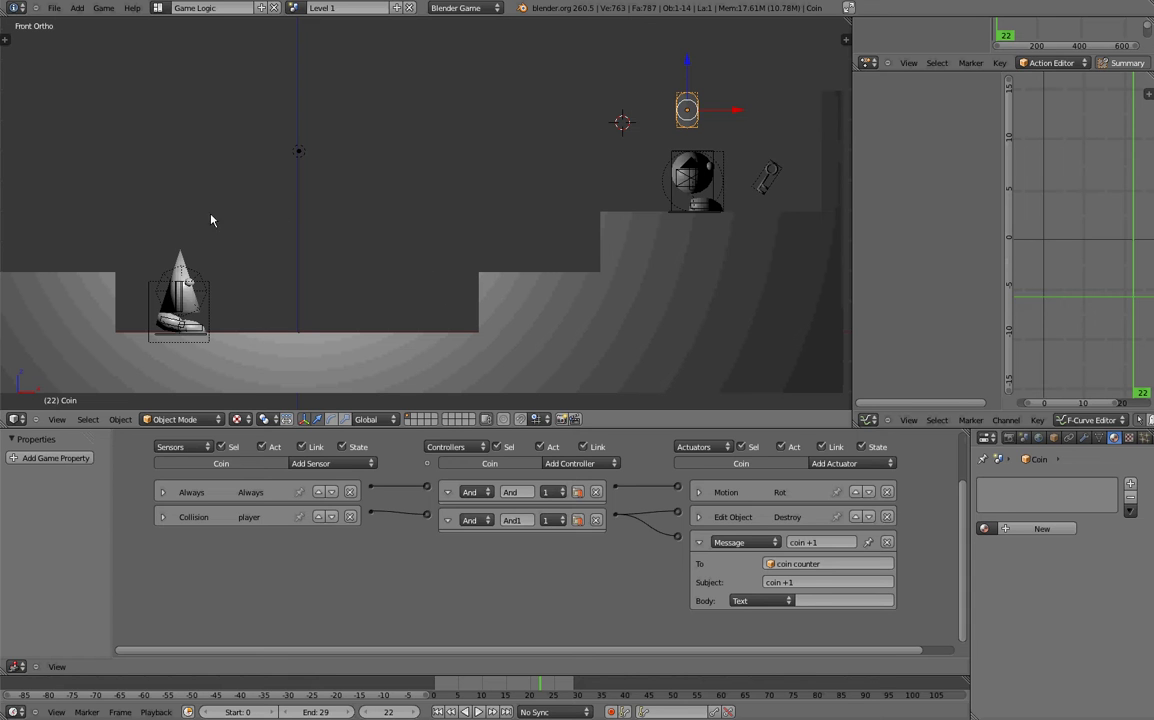
Review the enemy cone's hurt messages and the Player_Hitbox keyboard movement logic bricks.
right_click(168, 228)
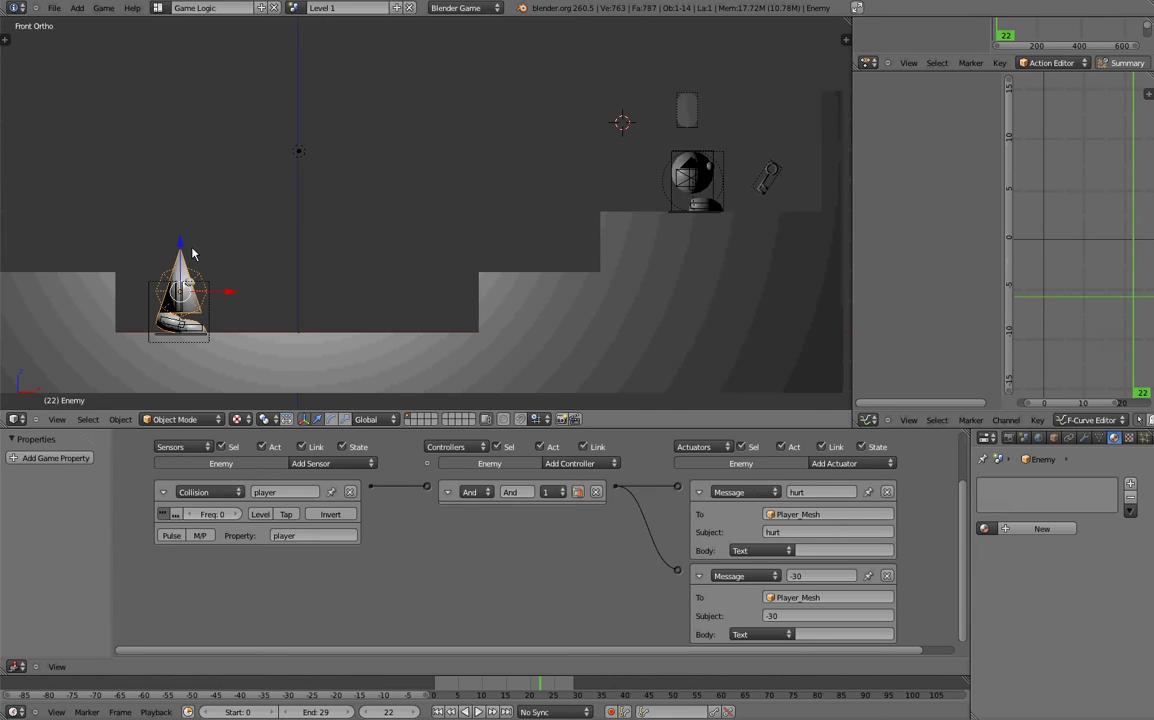
right_click(694, 178)
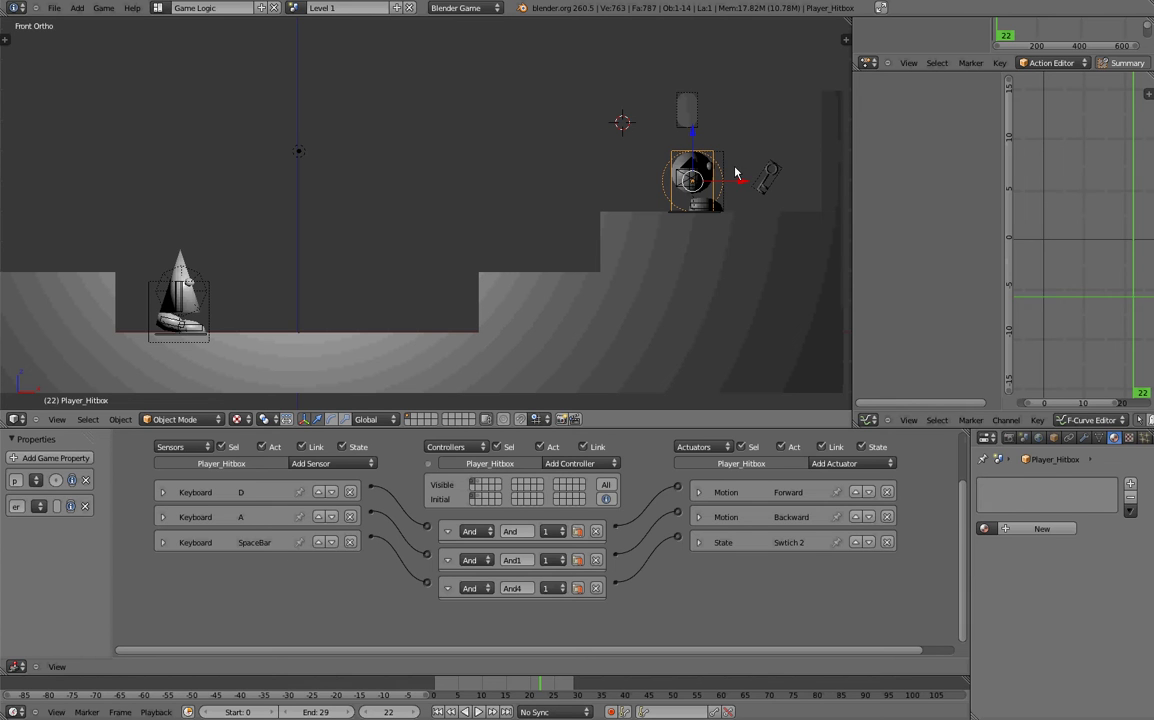
scroll(381, 116, "down", 1)
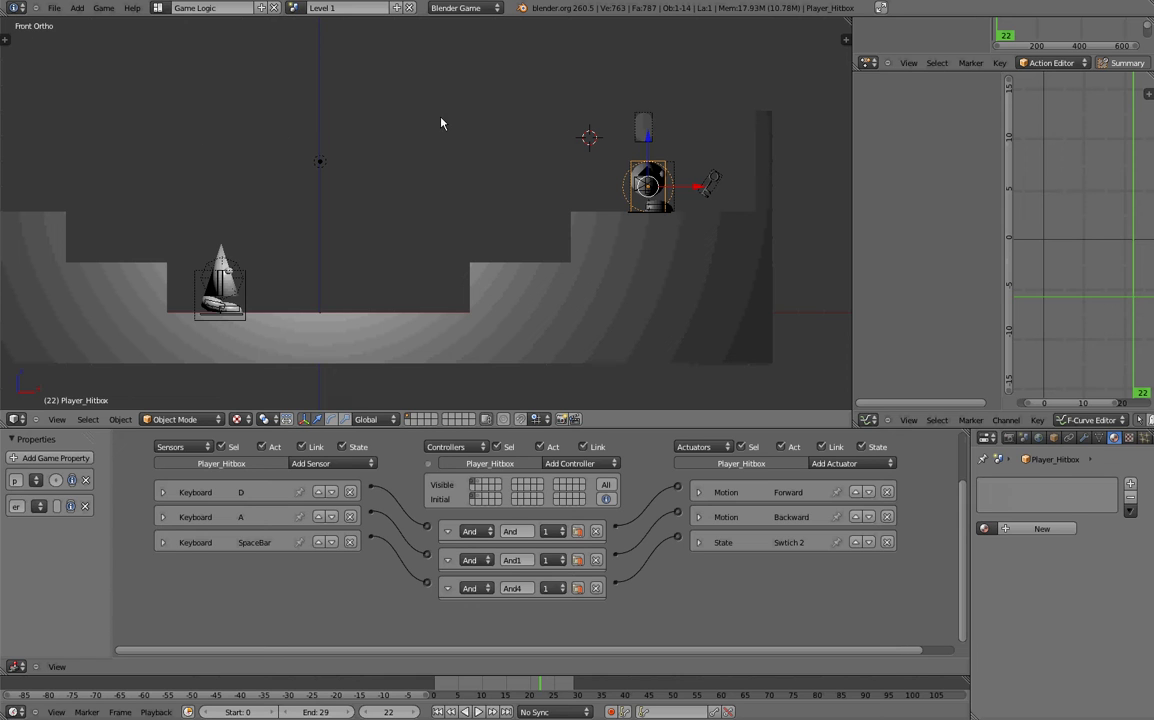
scroll(552, 107, "down", 2)
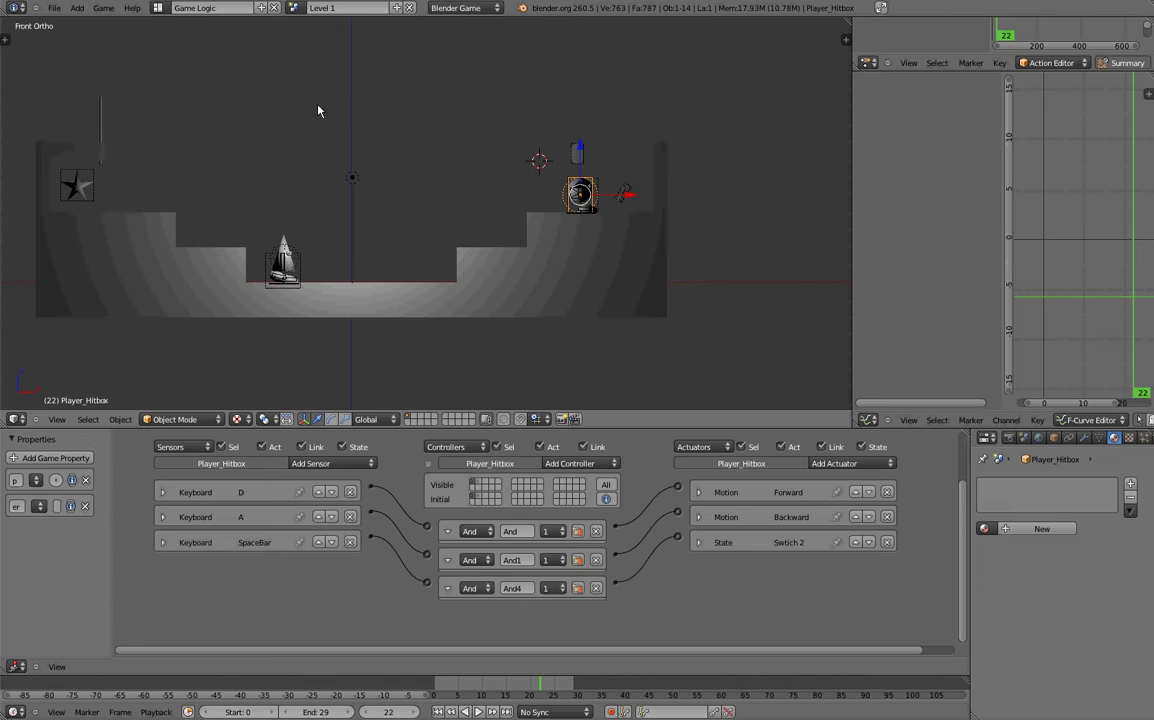
scroll(414, 250, "up", 2)
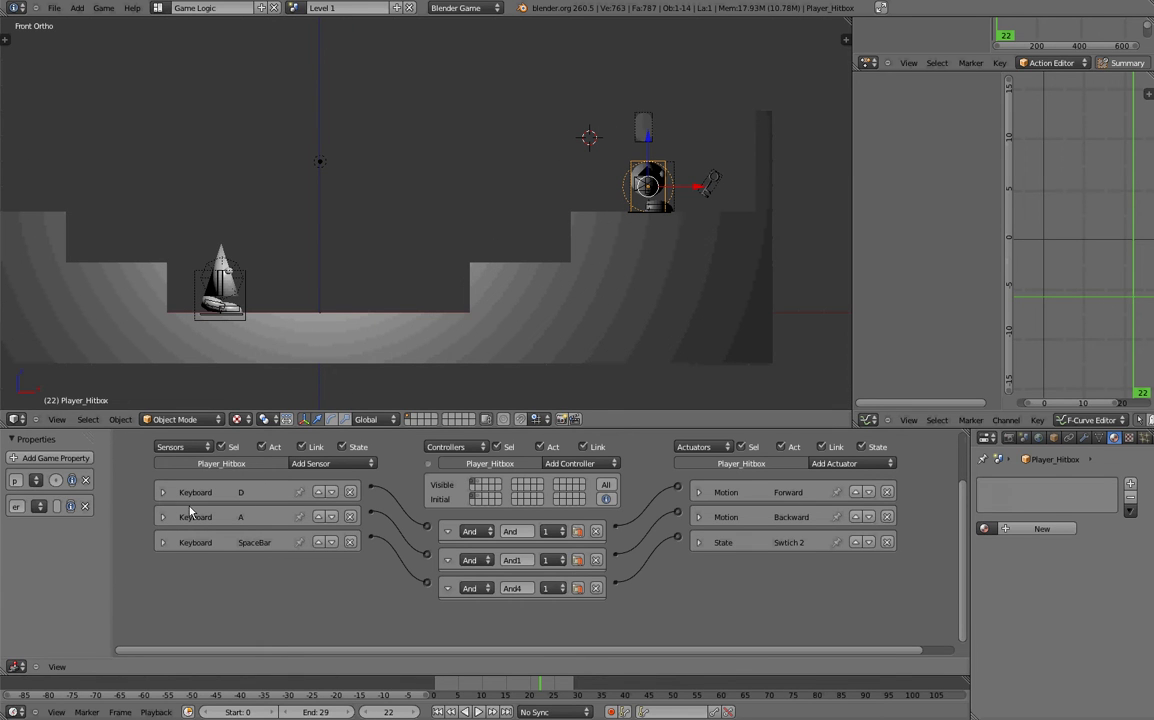
scroll(832, 142, "up", 2)
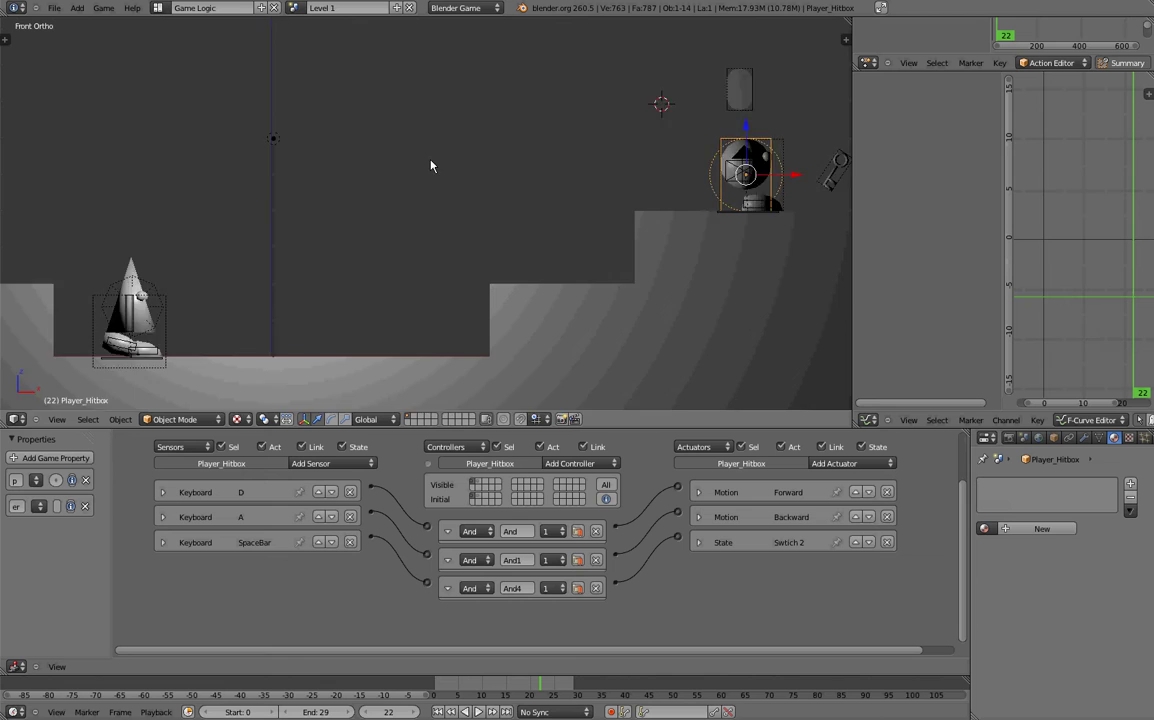
scroll(438, 164, "down", 2)
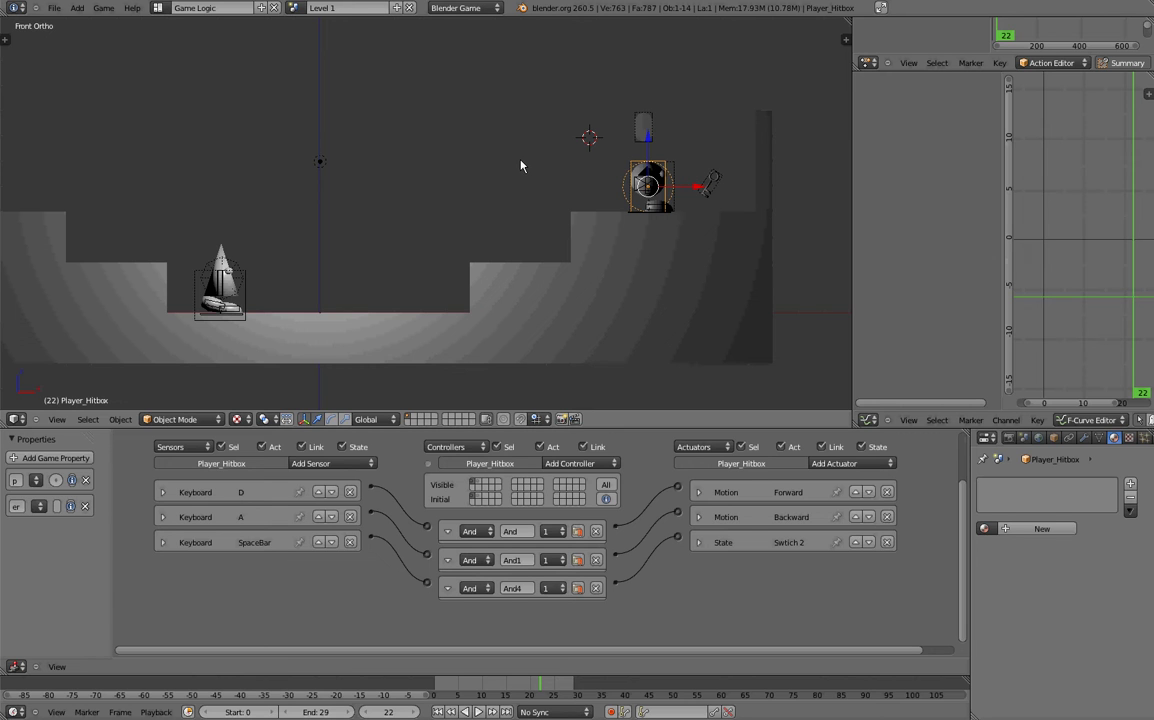
scroll(527, 163, "down", 2)
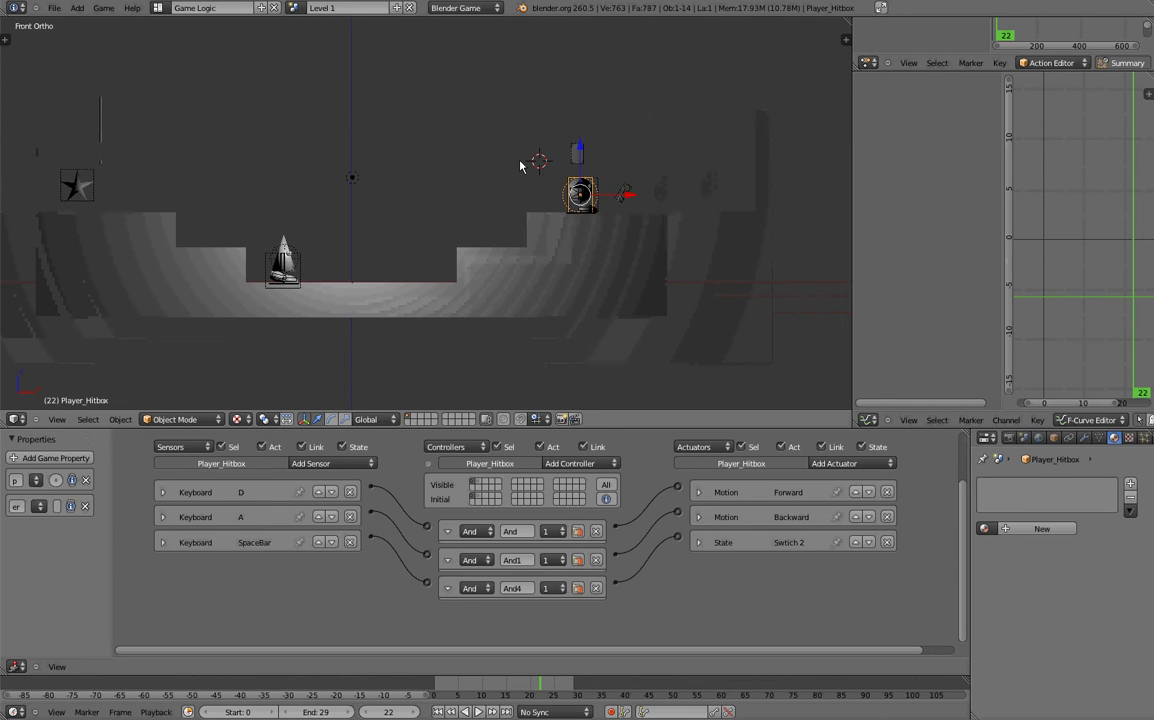
scroll(540, 175, "up", 1)
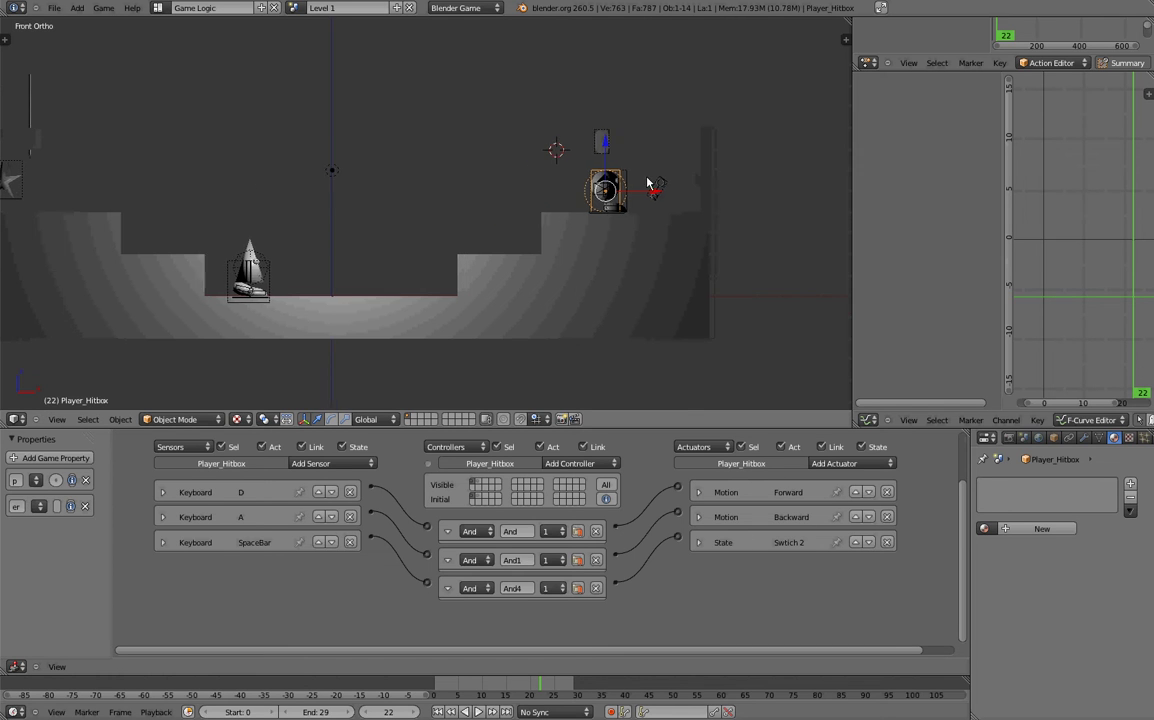
Select Player_Mesh to show its Delay, timer and hurt sensors toggling visibility and sending -30.
middle_click_drag(692, 187, 528, 216, "shift")
scroll(530, 224, "up", 4)
right_click(480, 208)
scroll(440, 235, "up", 3)
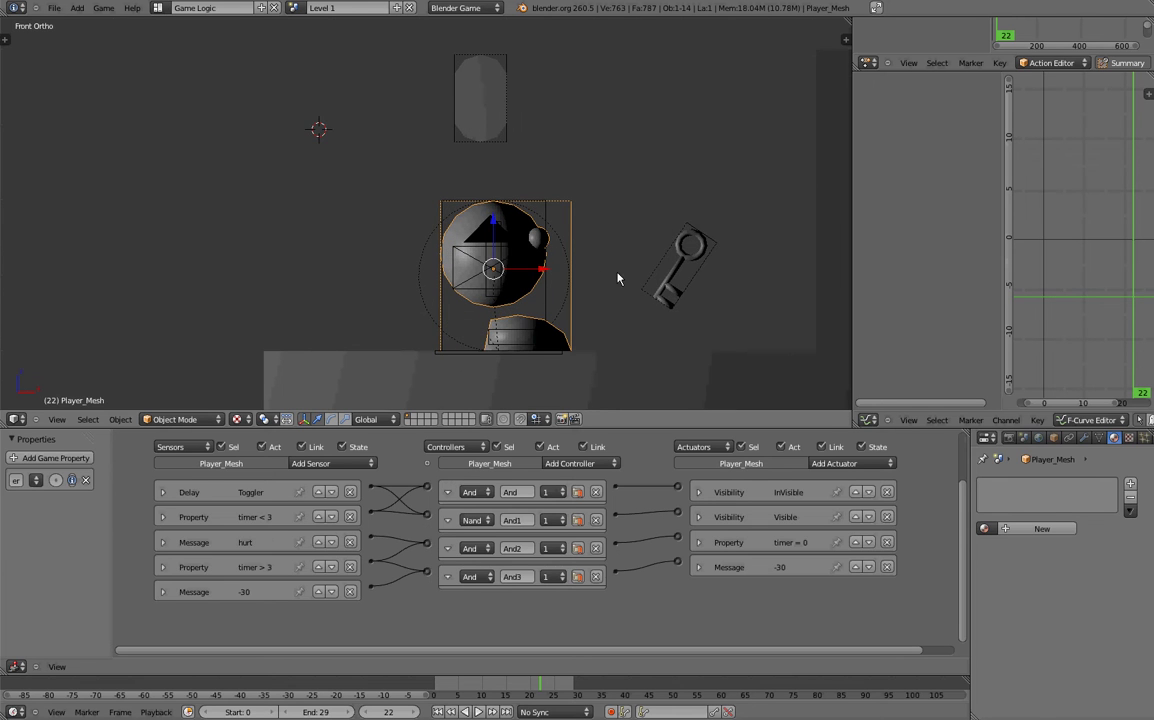
Show the Camera's Always sensor adding the HUD overlay scene, then look through the game camera.
middle_click_drag(487, 270, 446, 252, "shift")
right_click(433, 242)
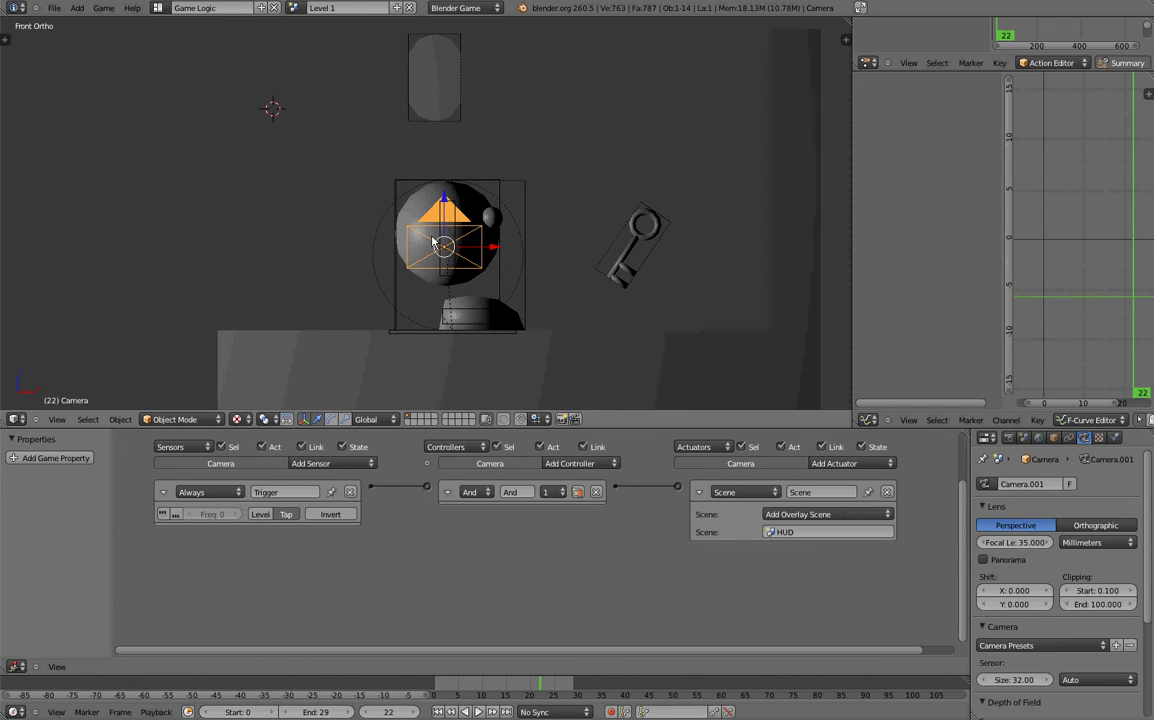
key("KP_0")
scroll(436, 243, "up", 1)
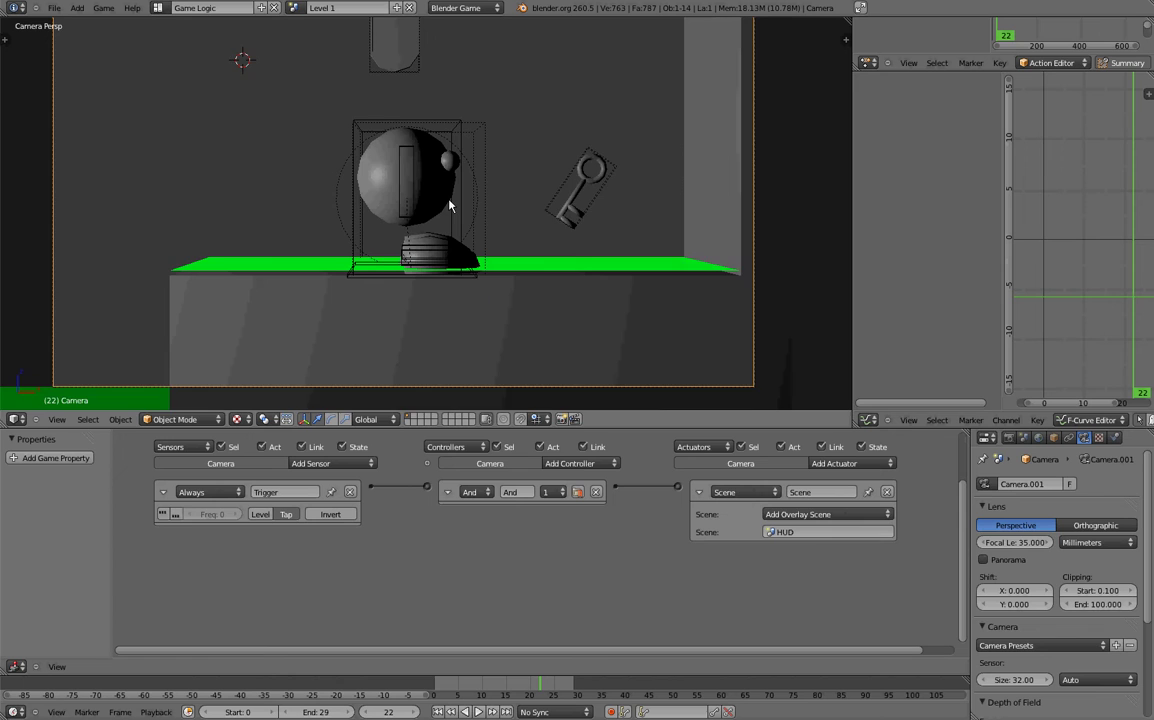
scroll(453, 217, "up", 1)
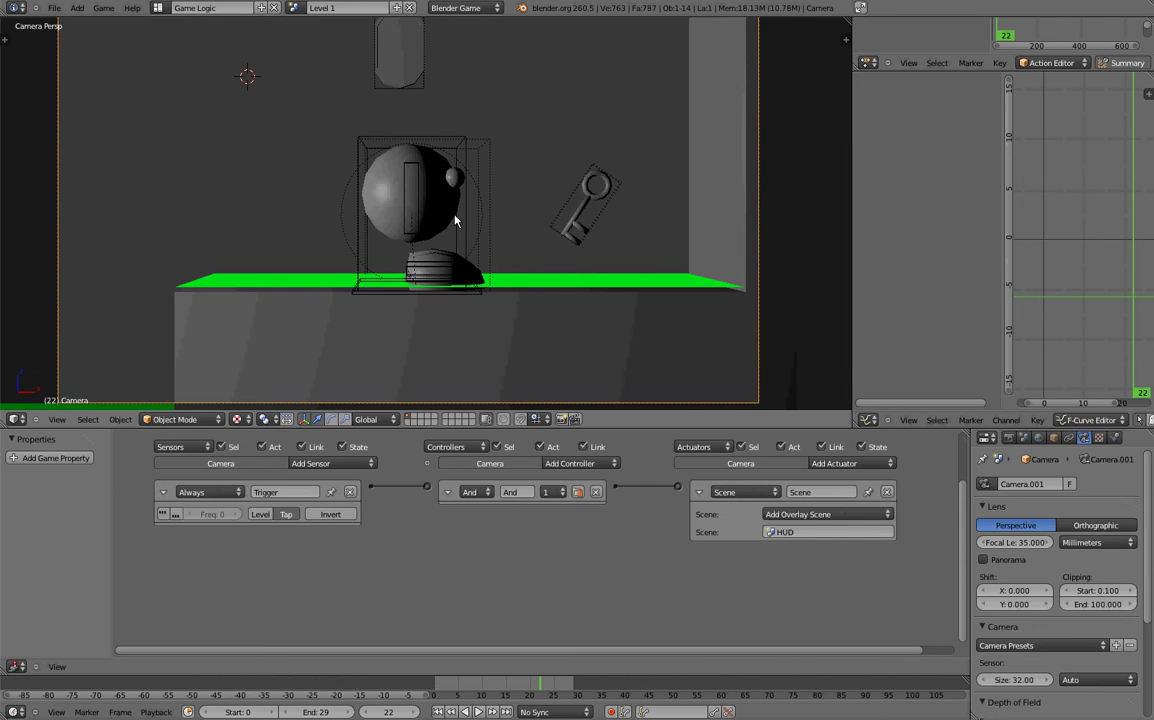
scroll(455, 217, "down", 2)
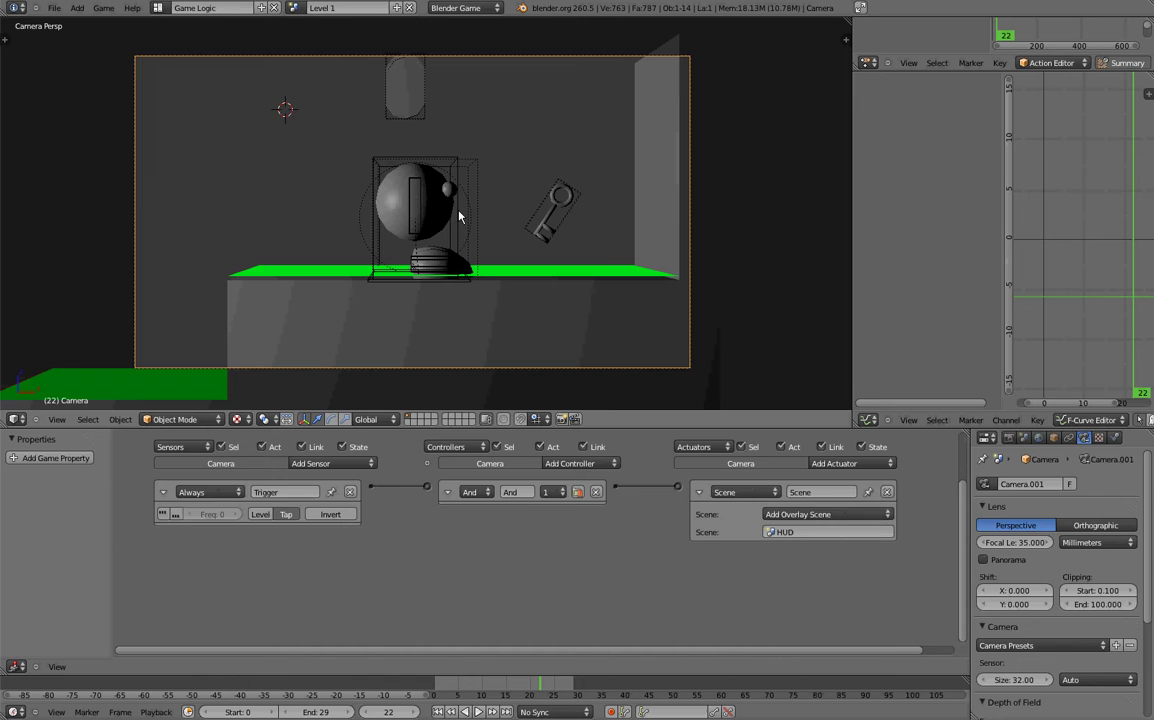
Start the game with P and walk the character left and right, turning it back and forth.
key("p")
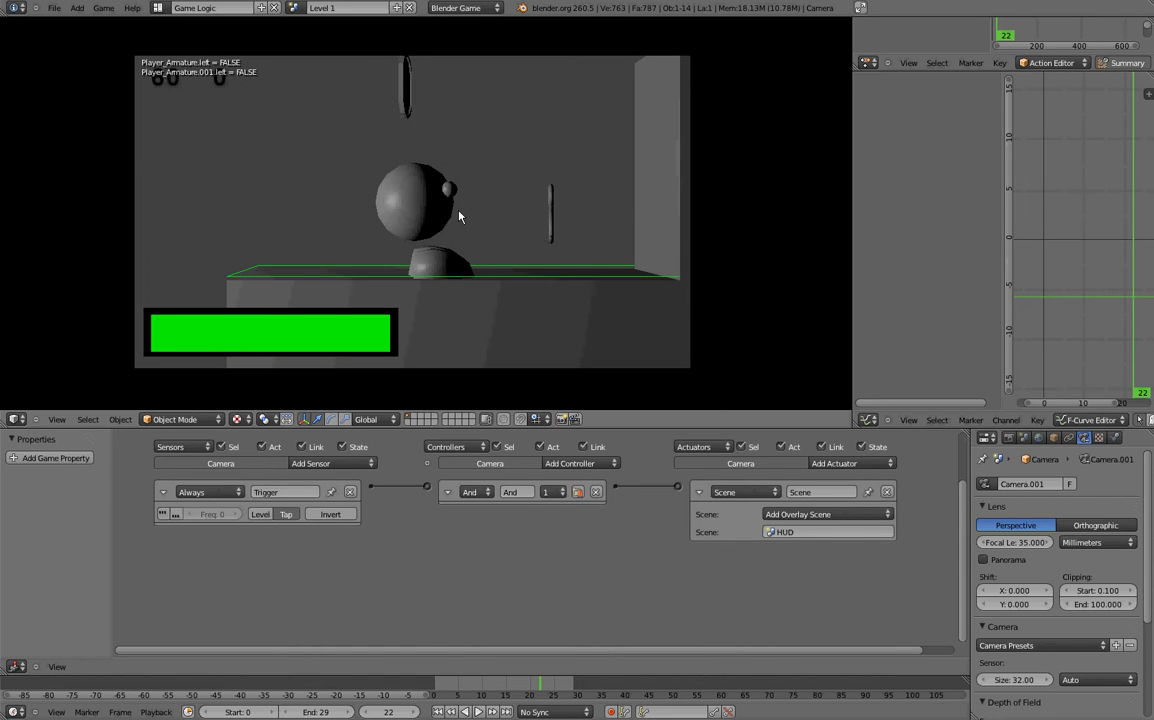
key("Left")
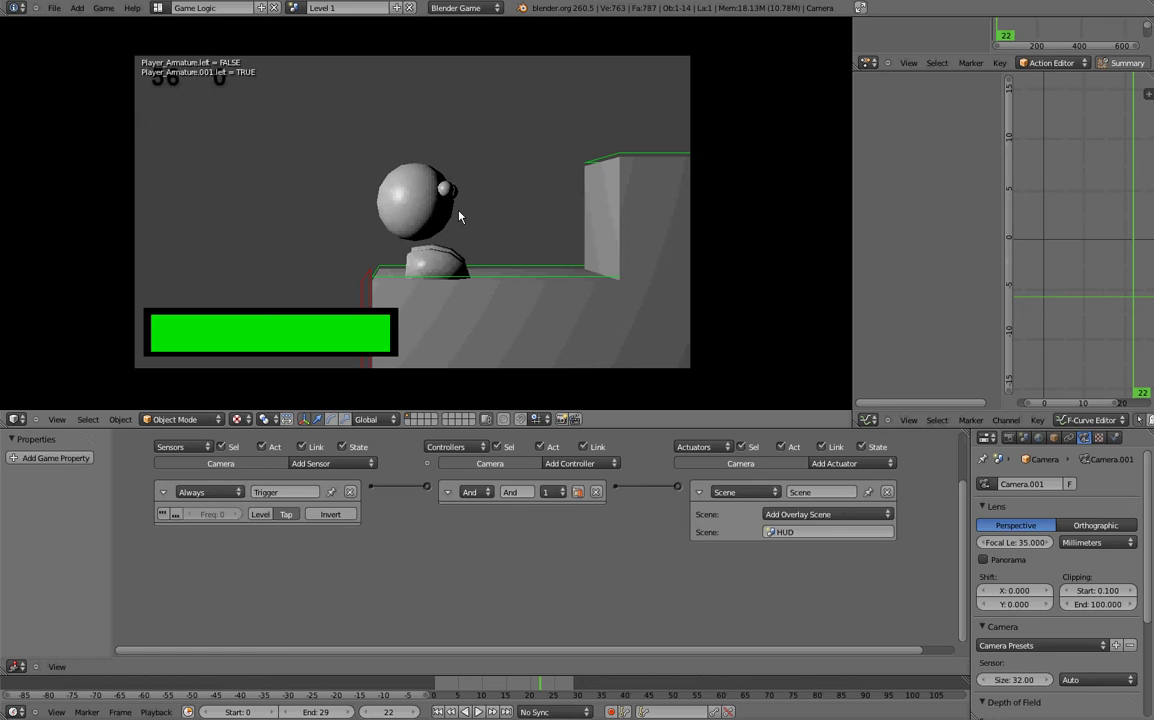
key("Right")
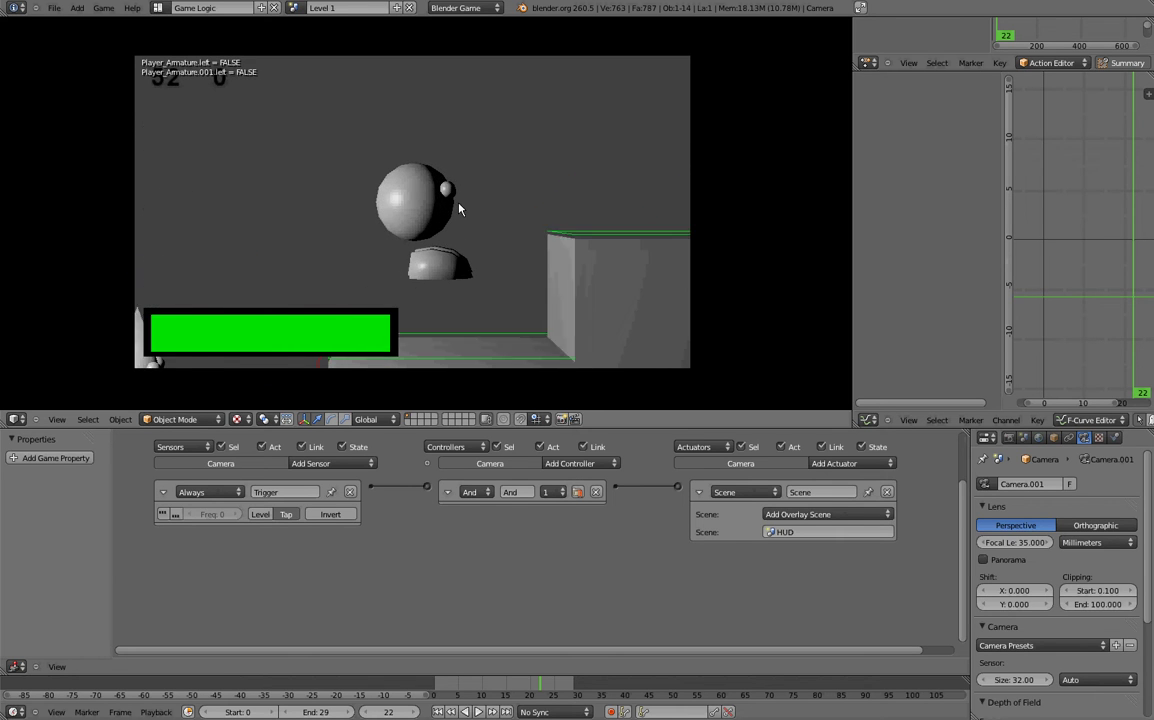
key("Left")
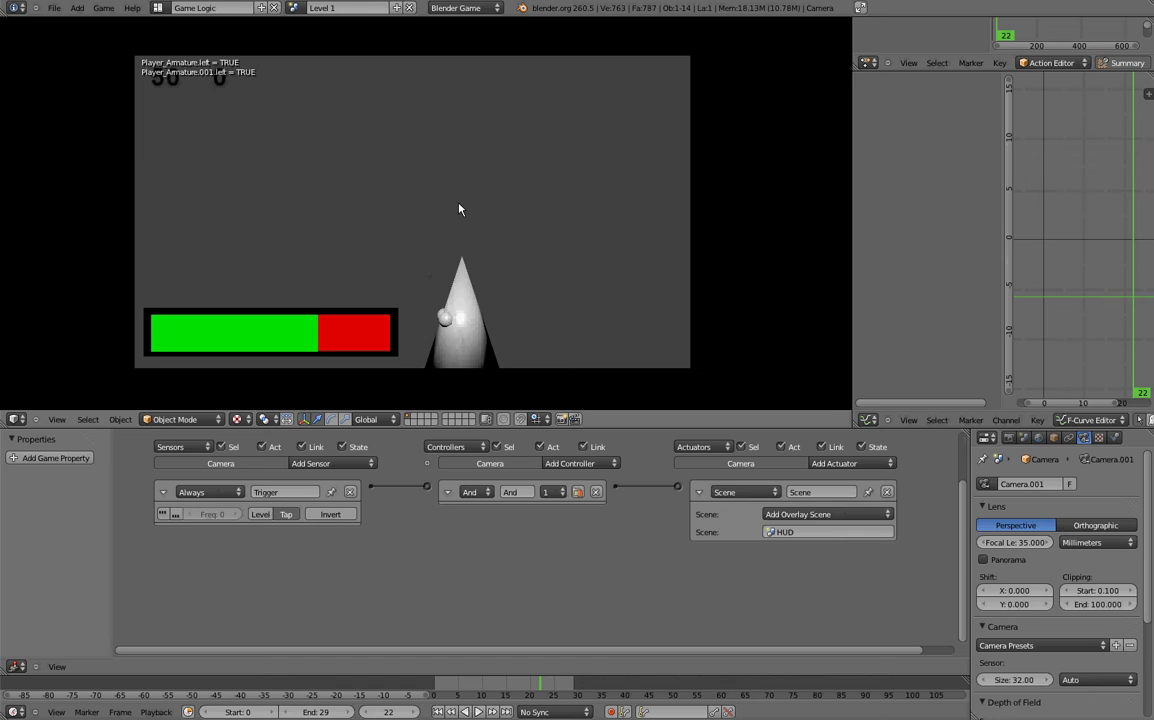
key("Right")
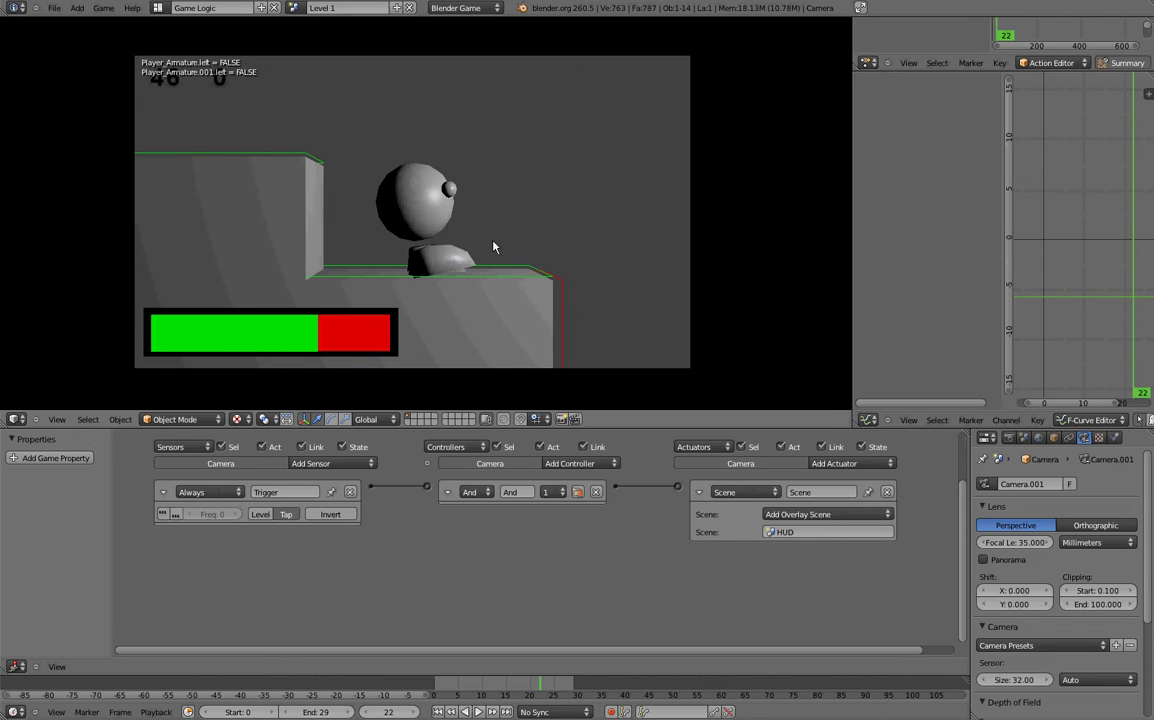
Exit the game, return to Front Ortho and select Player_Hitbox to show its D, A, SpaceBar sensors.
key("Escape")
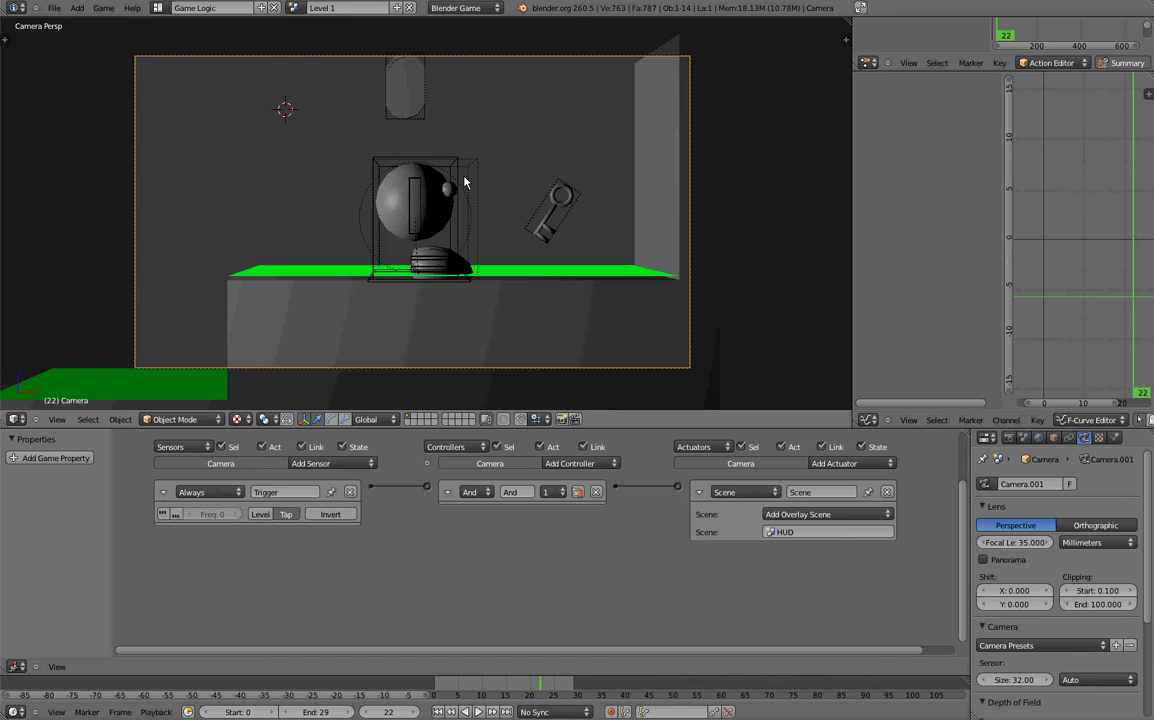
key("KP_1")
scroll(518, 173, "down", 3)
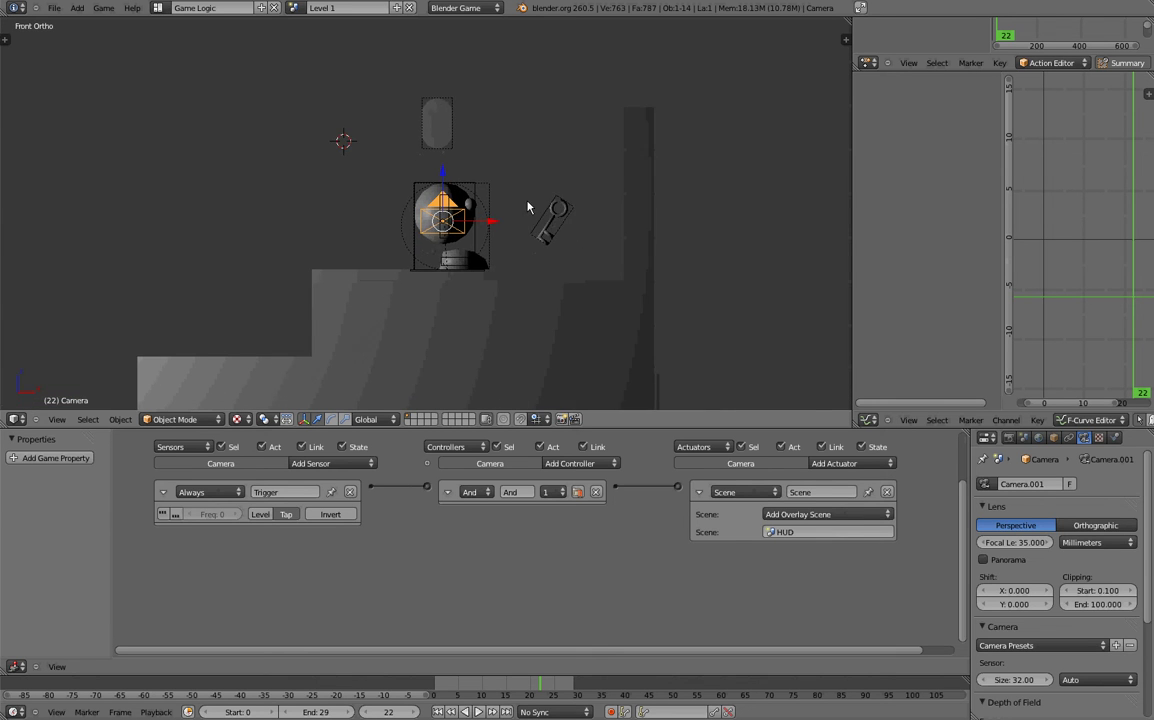
middle_click_drag(533, 206, 675, 77, "shift")
right_click(558, 135)
middle_click_drag(593, 95, 601, 222)
scroll(546, 156, "up", 3)
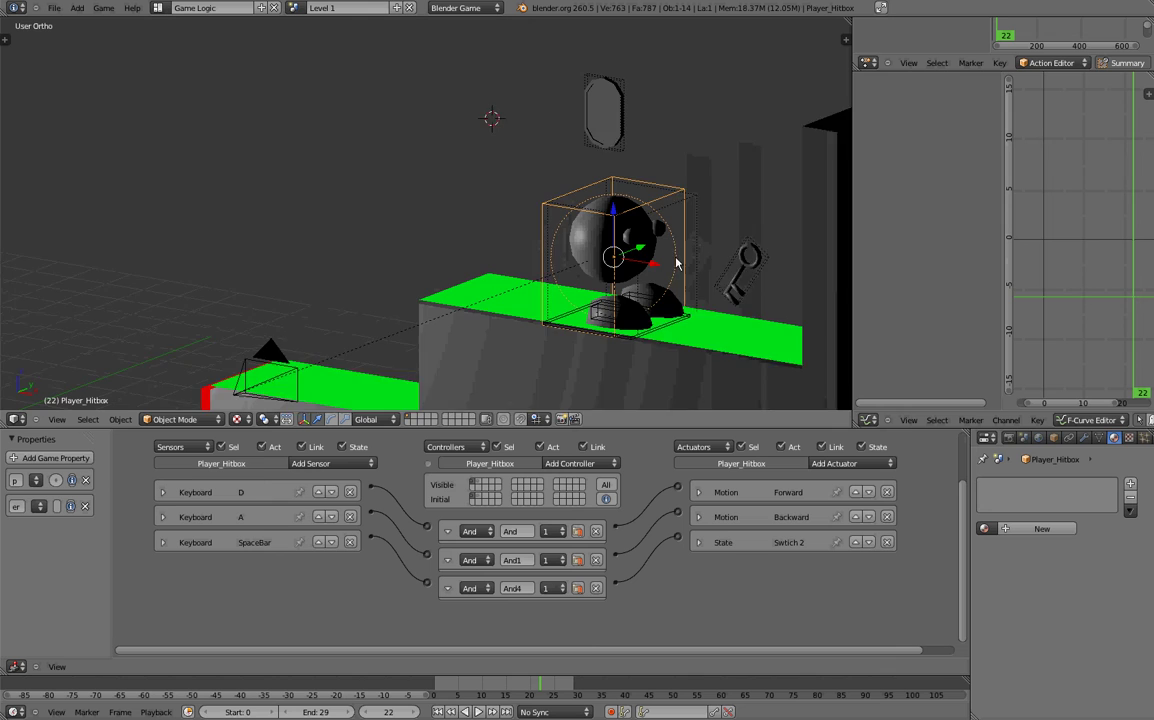
scroll(546, 156, "down", 4)
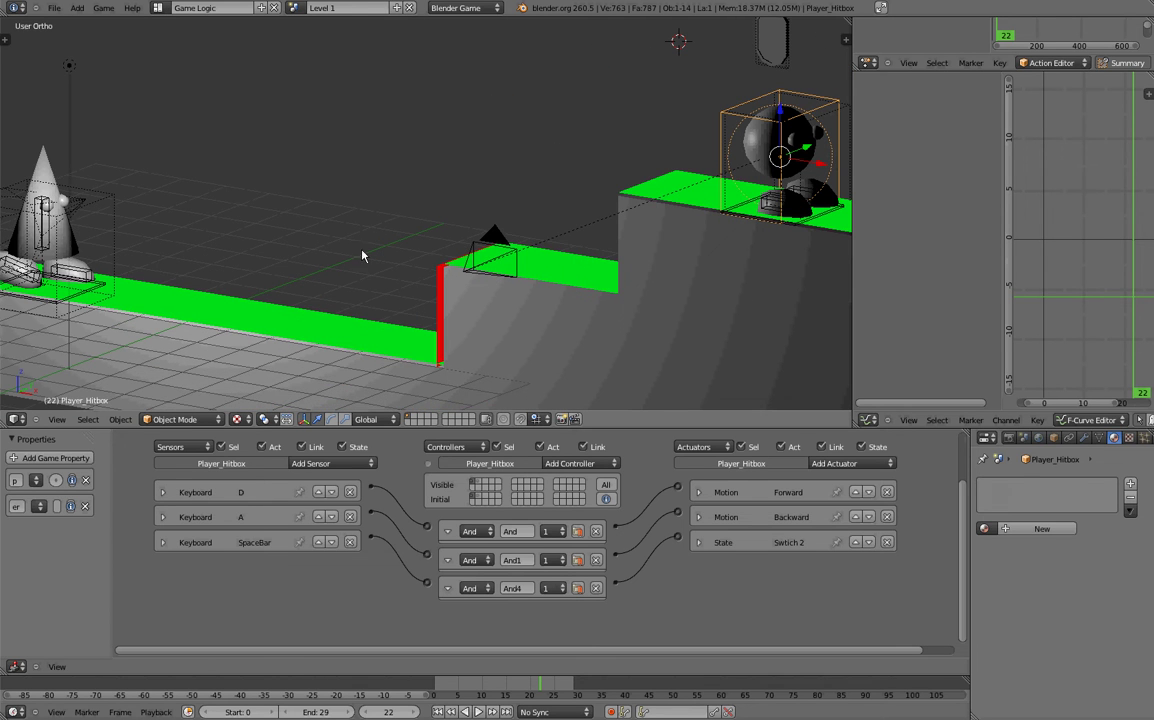
middle_click_drag(698, 112, 716, 171)
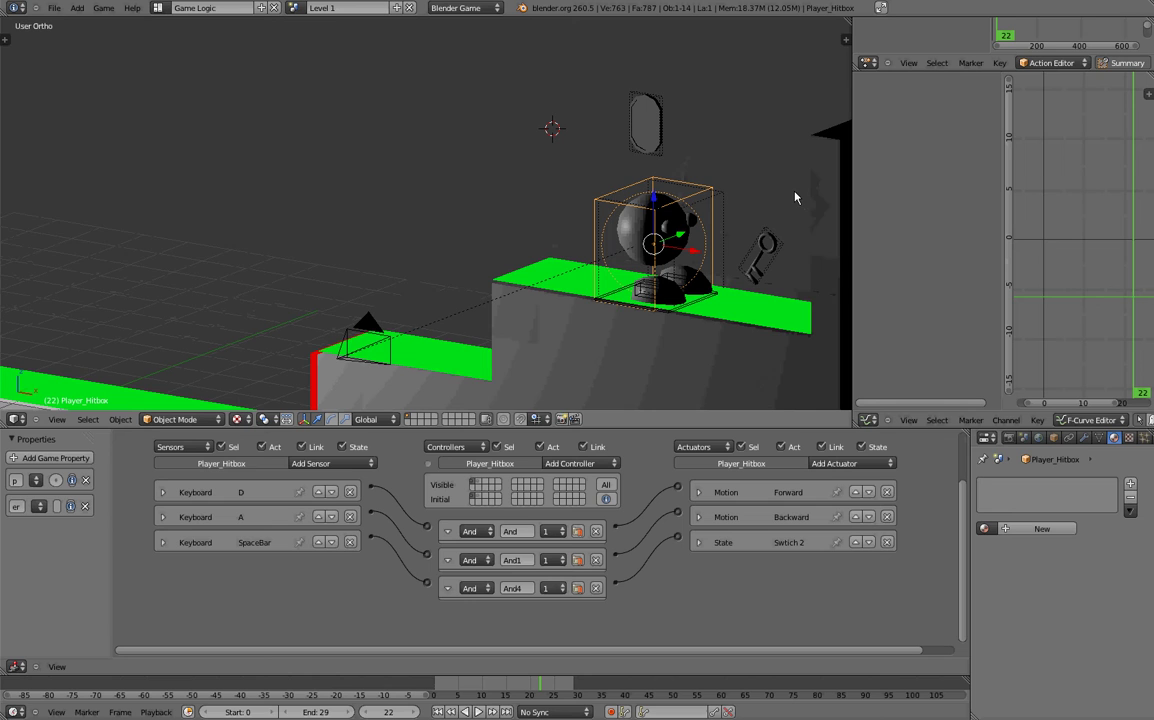
Cycle the selection under the character through Jump_Plane to Player_Mesh to show its logic.
right_click(665, 292)
right_click(665, 295)
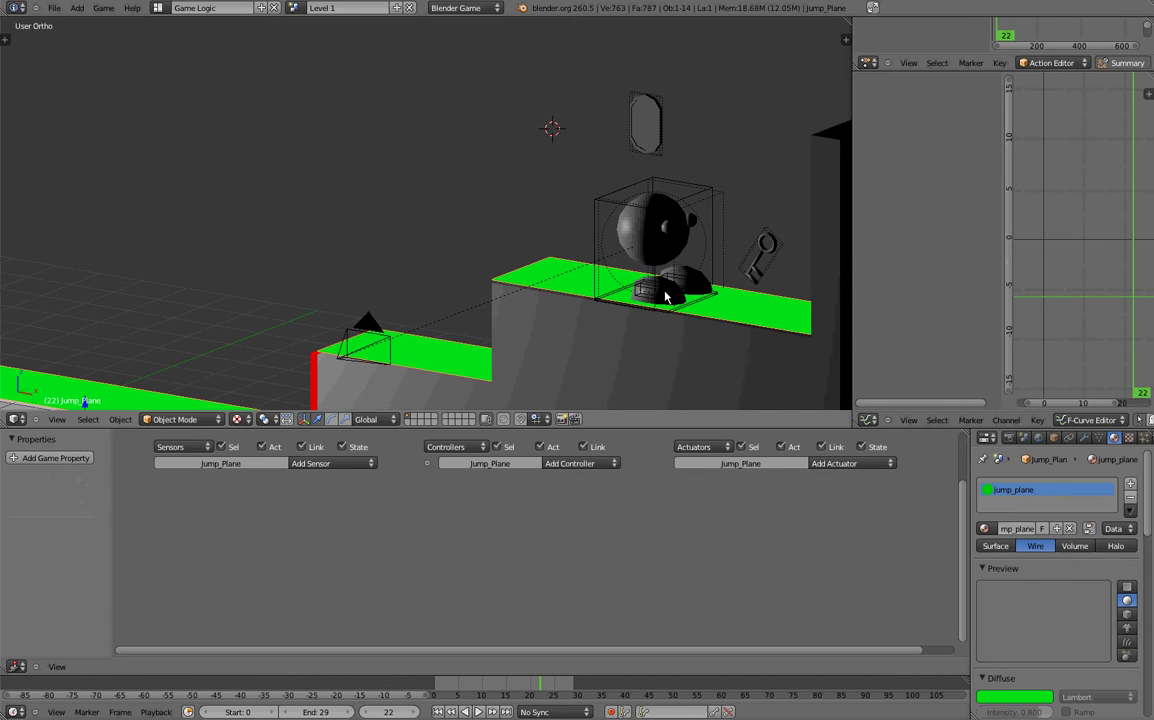
right_click(652, 239)
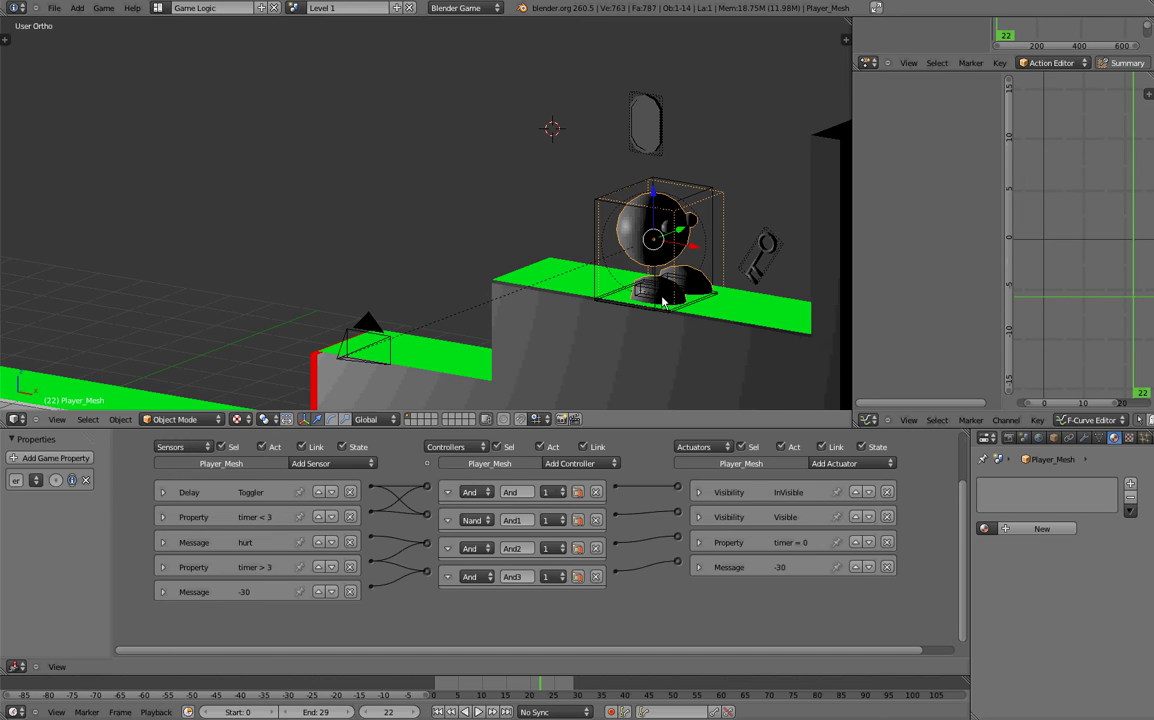
Orbit, pan and zoom around the level to inspect the character up close from the front and above.
middle_click_drag(662, 302, 718, 255)
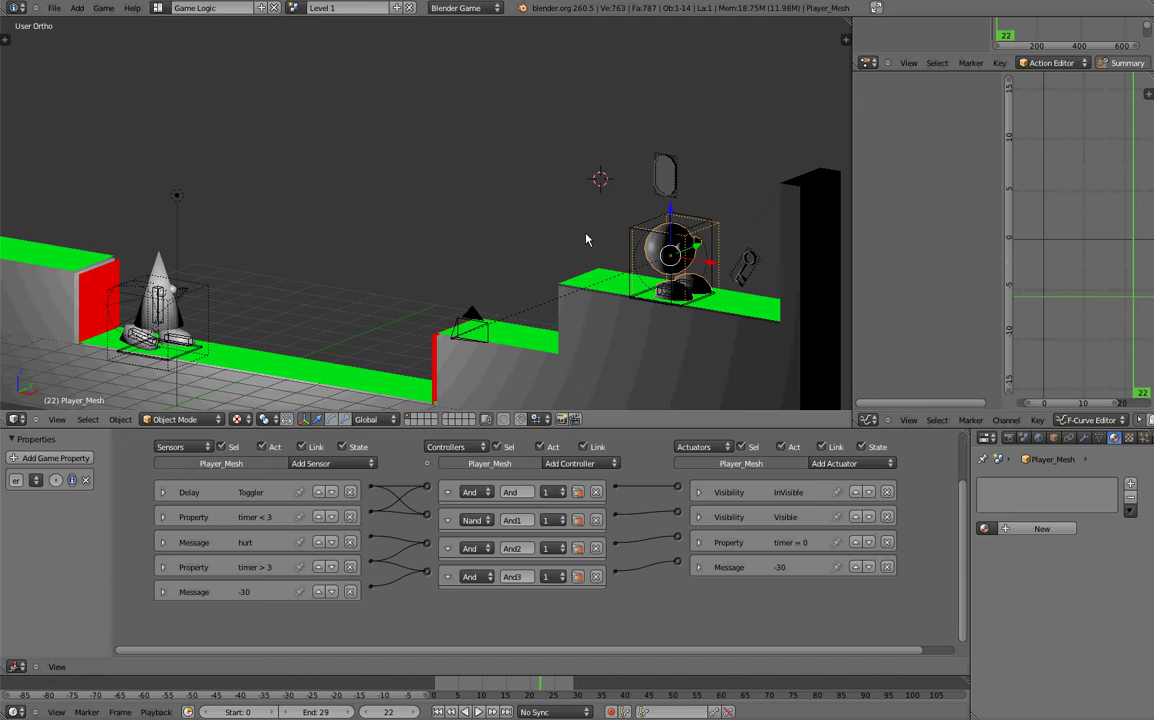
scroll(700, 262, "up", 2)
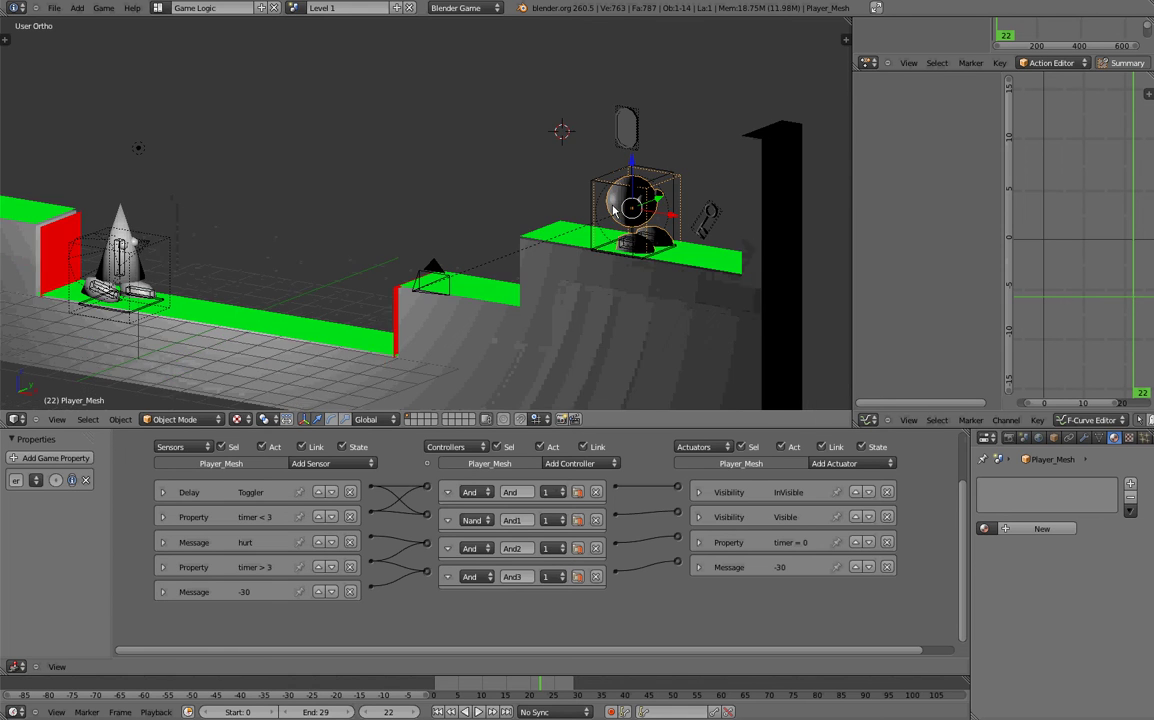
middle_click_drag(680, 290, 614, 210, "shift")
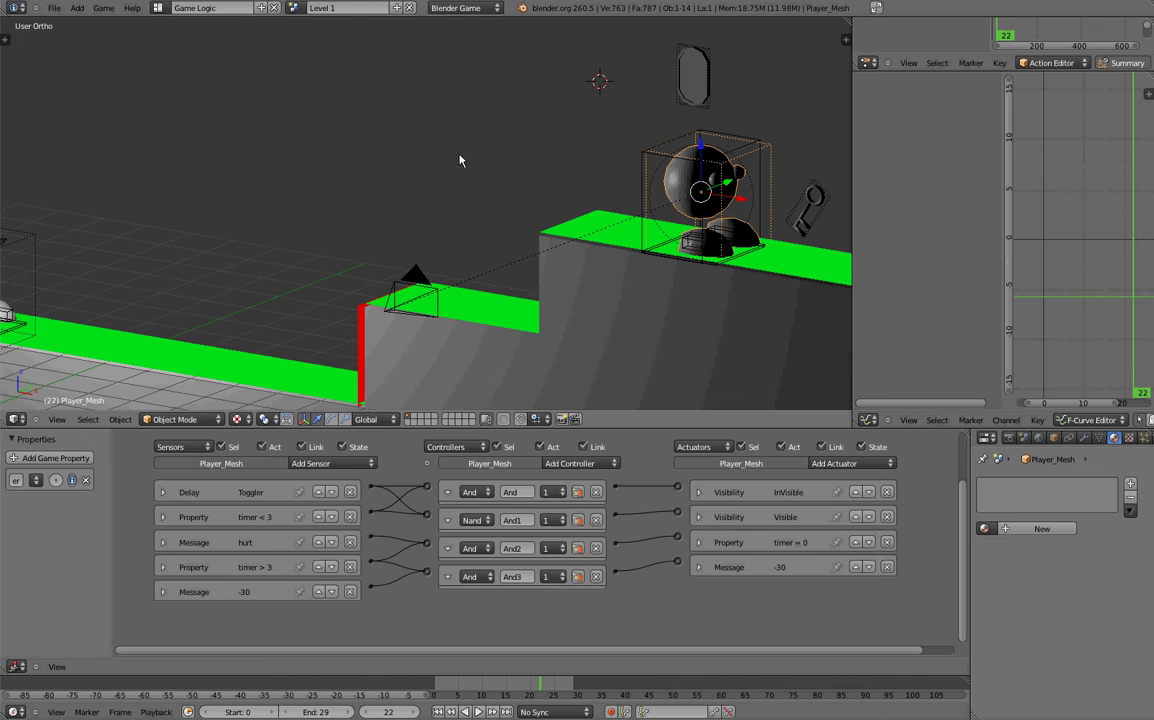
middle_click_drag(582, 147, 513, 193, "shift")
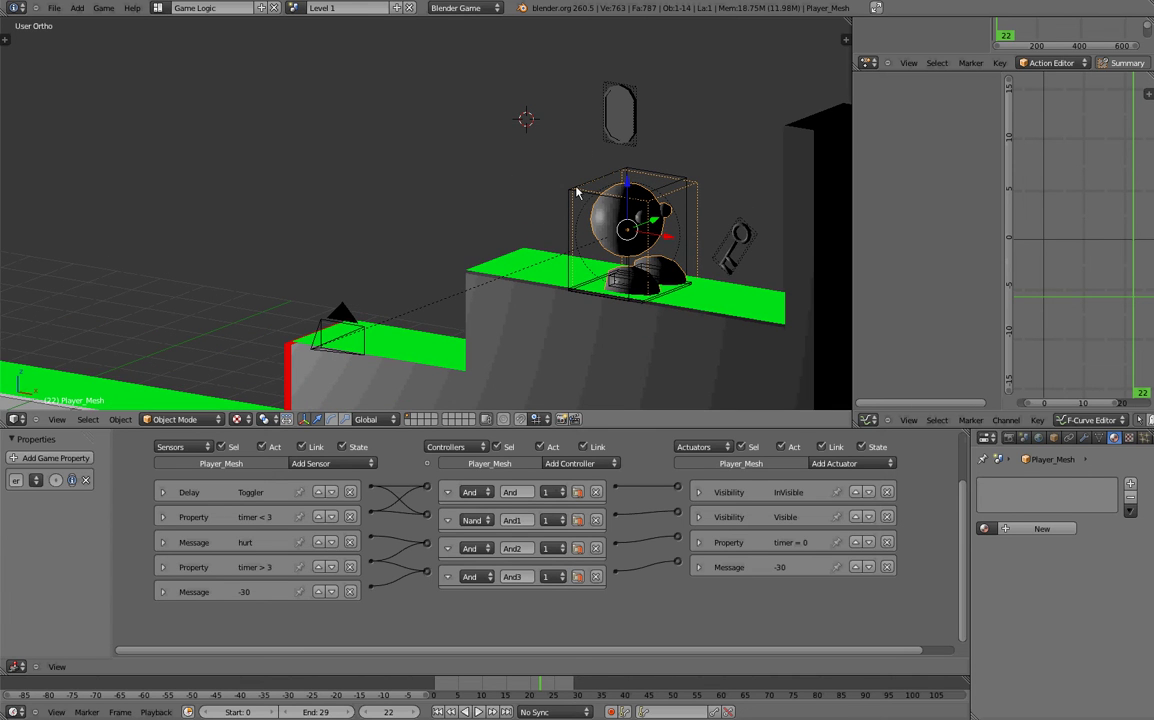
middle_click_drag(502, 218, 386, 225, "shift")
scroll(386, 225, "up", 5)
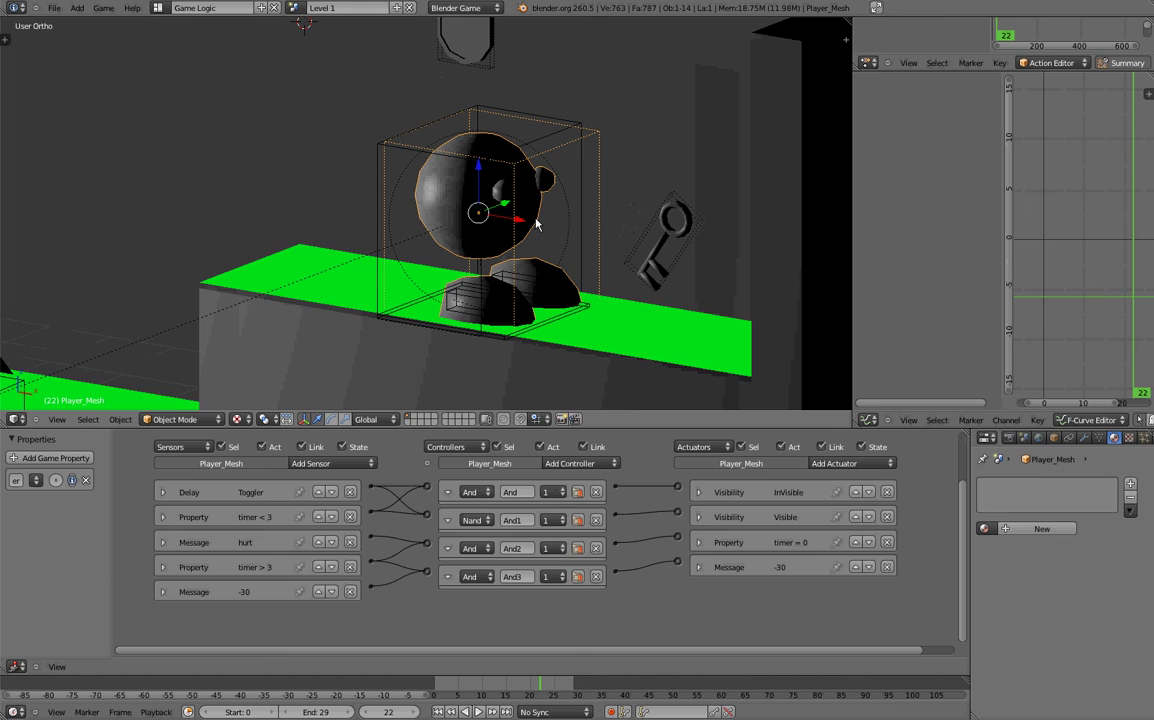
middle_click_drag(639, 160, 641, 192)
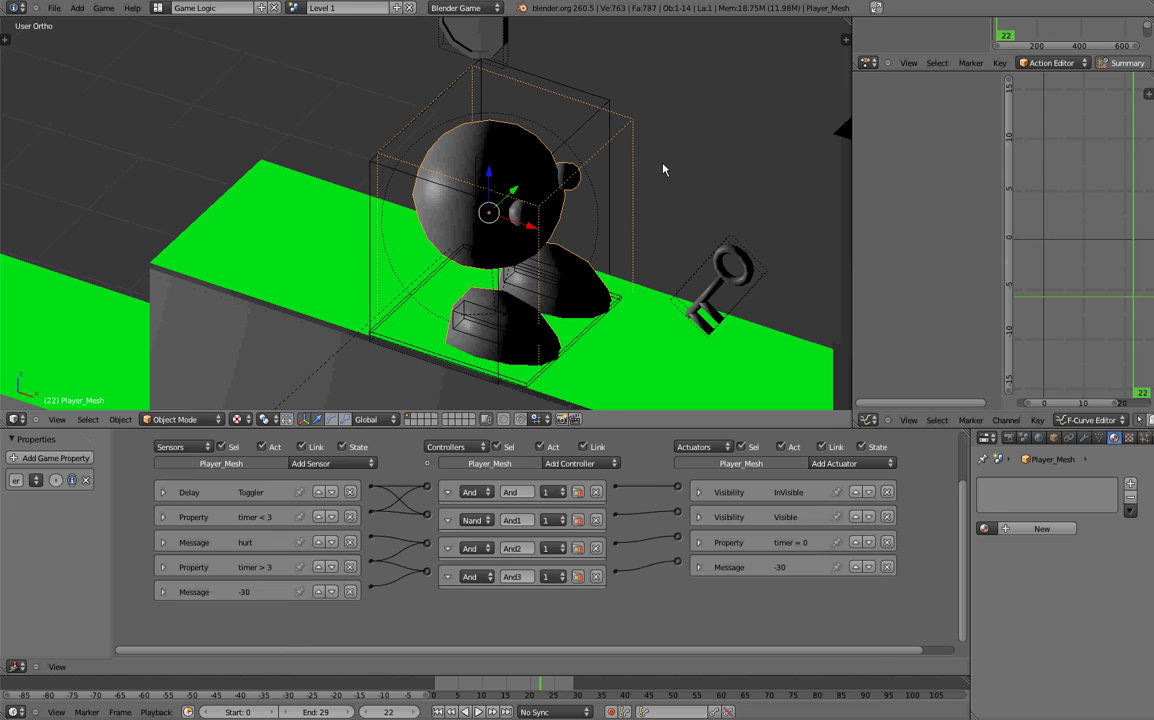
middle_click_drag(695, 150, 751, 100)
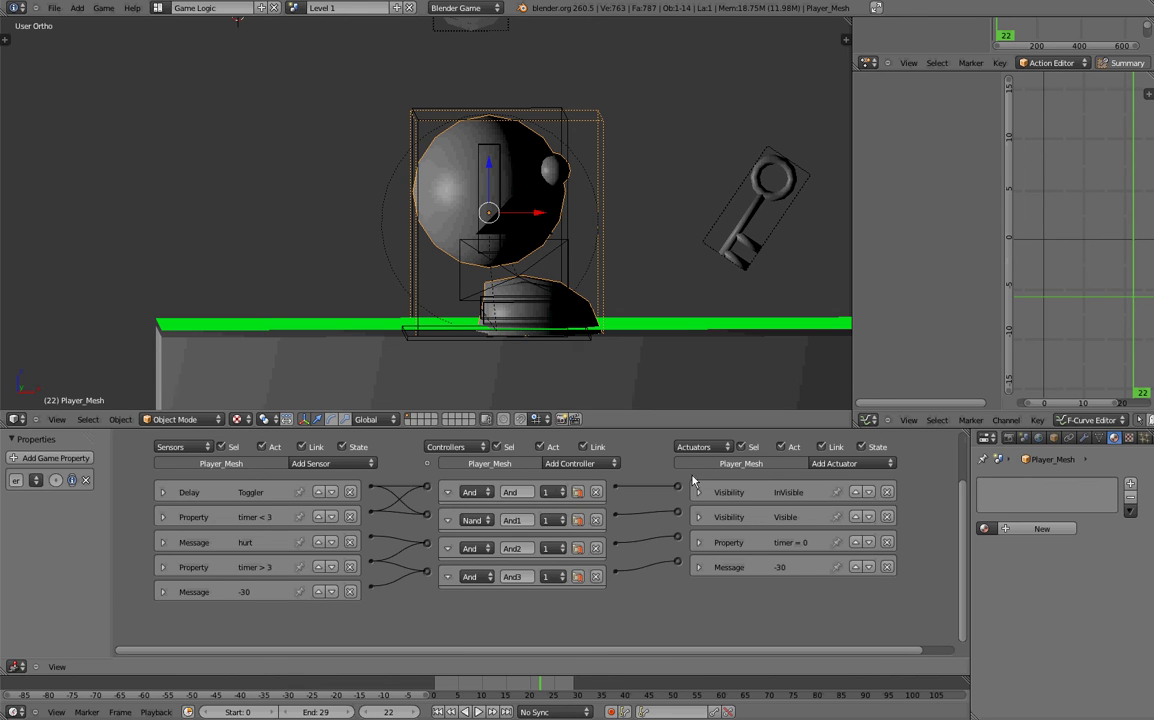
Zoom out and orbit until the camera object shows, then look through the game camera.
scroll(670, 288, "down", 8)
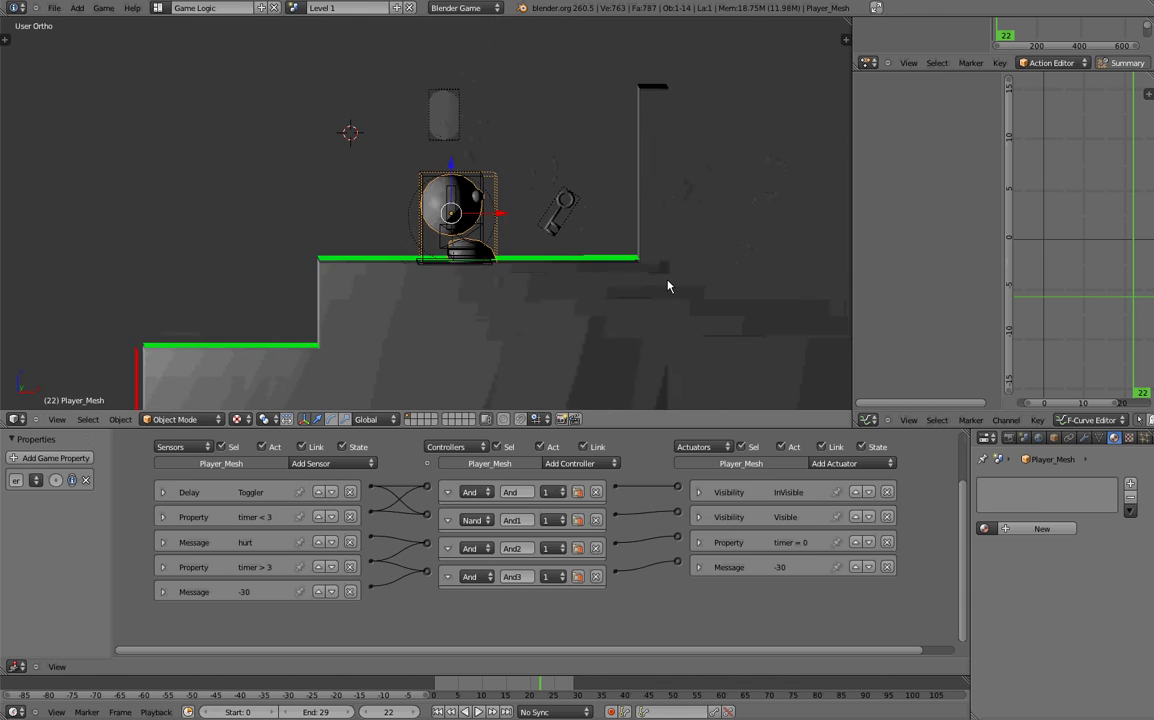
mouse_move(666, 258)
middle_mouse_down()
mouse_move(636, 258)
mouse_move(621, 170)
mouse_move(667, 268)
mouse_move(659, 278)
middle_mouse_up()
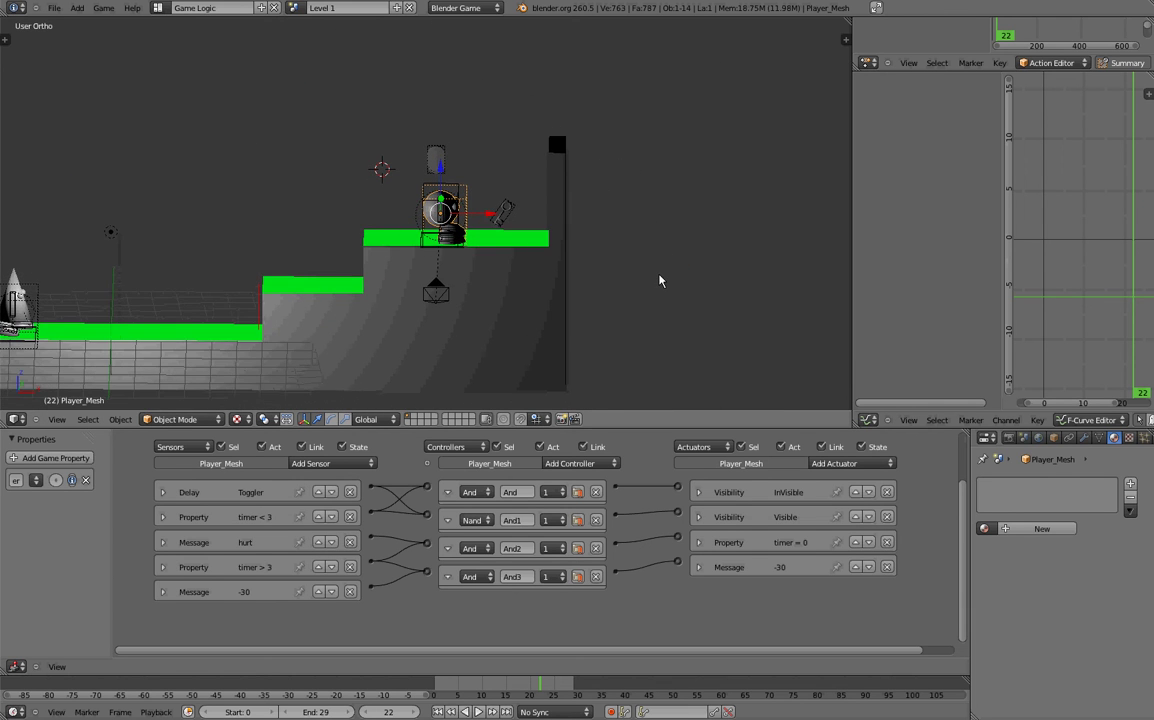
scroll(660, 281, "up", 2)
scroll(660, 281, "up", 1)
scroll(660, 281, "up", 4)
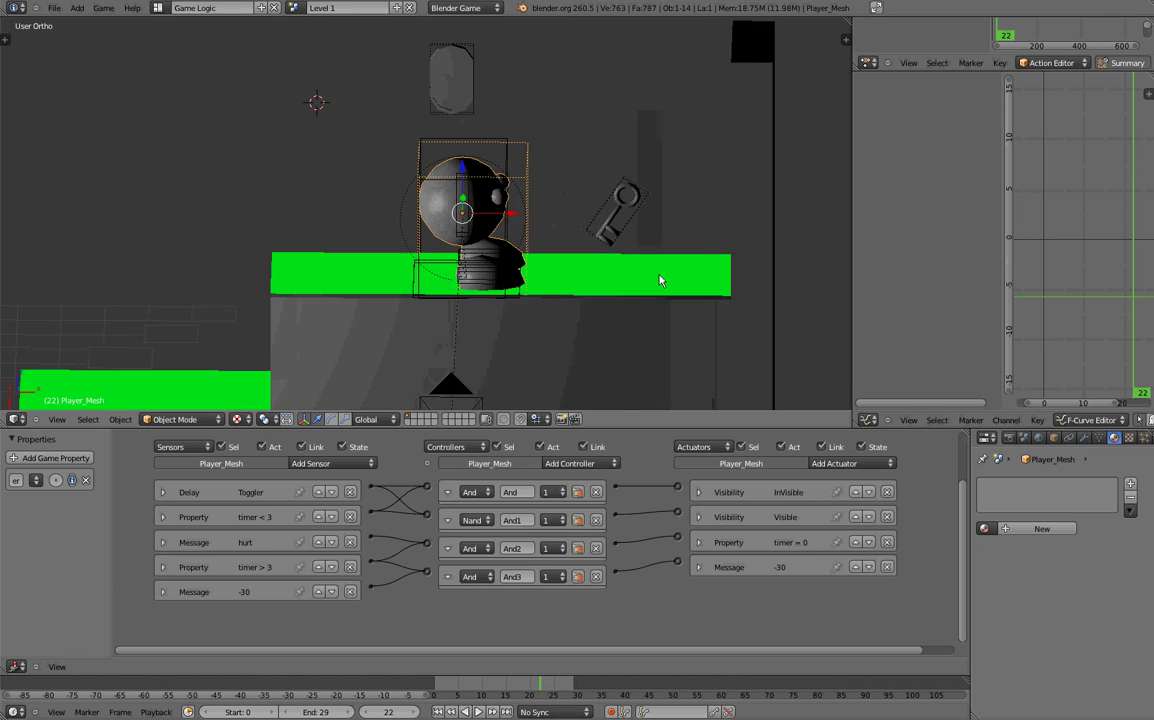
key("KP_0")
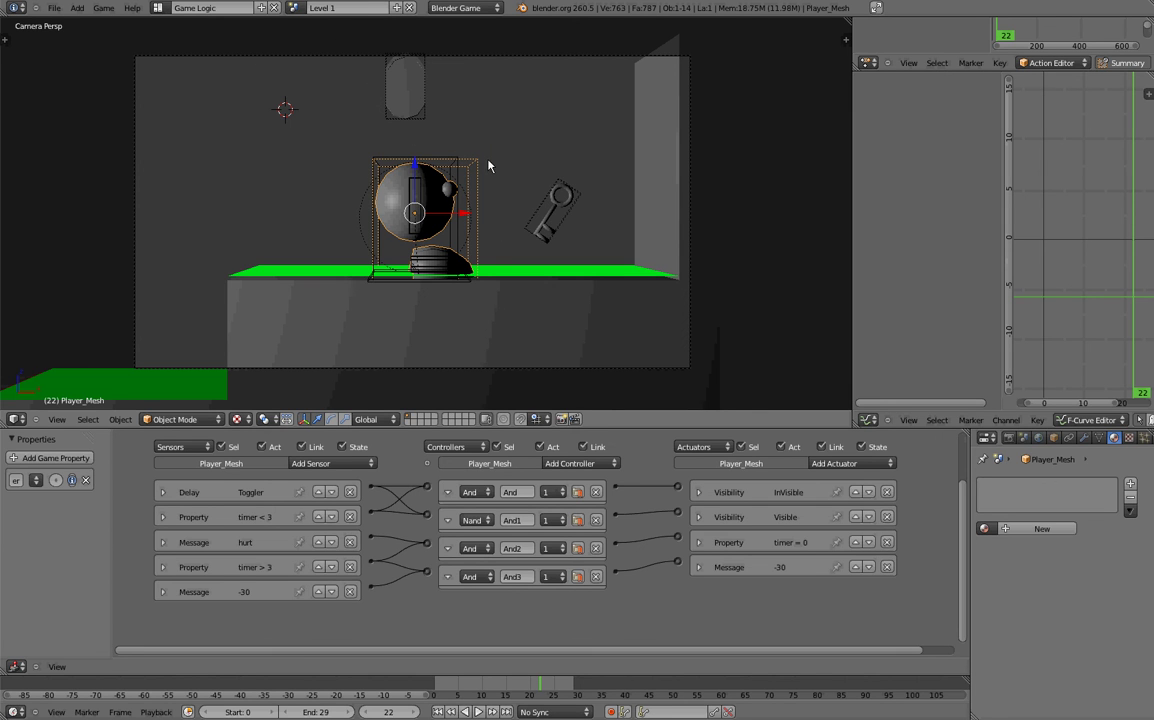
Zoom into the camera view so the character and key fill more of the viewport.
scroll(480, 200, "up", 2)
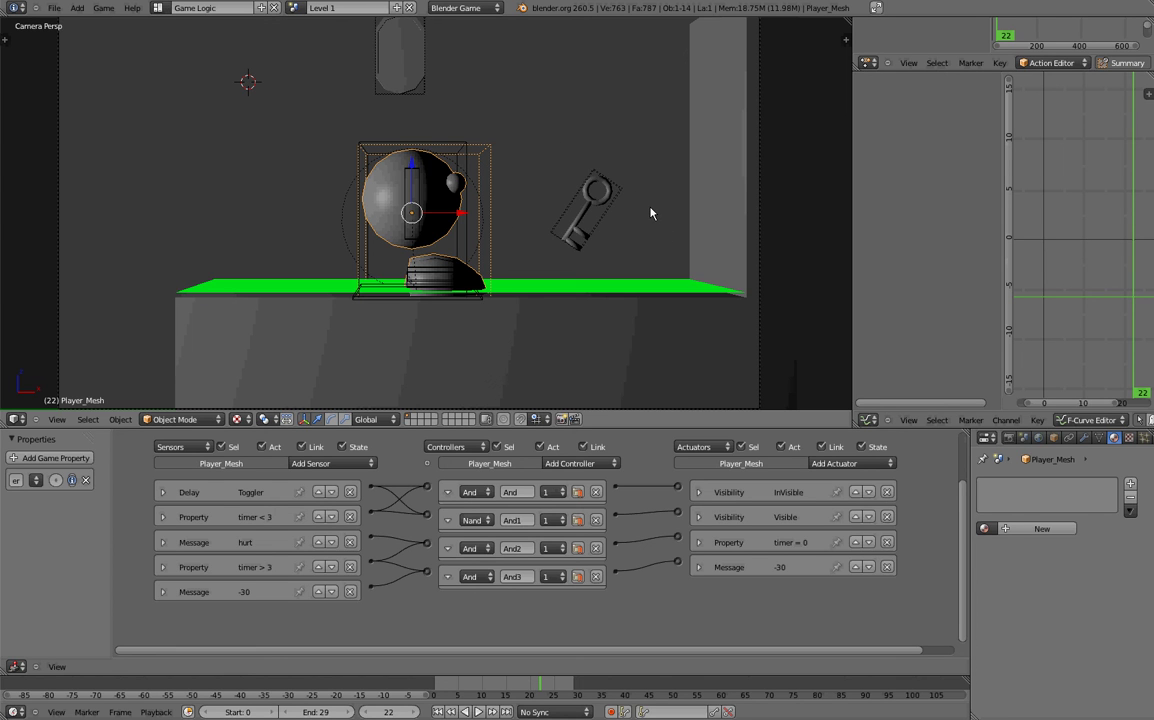
Leave camera view with Numpad 5 and orbit with numpad keys to look down on the green-topped steps.
key("KP_5")
key("KP_4")
key("KP_8")
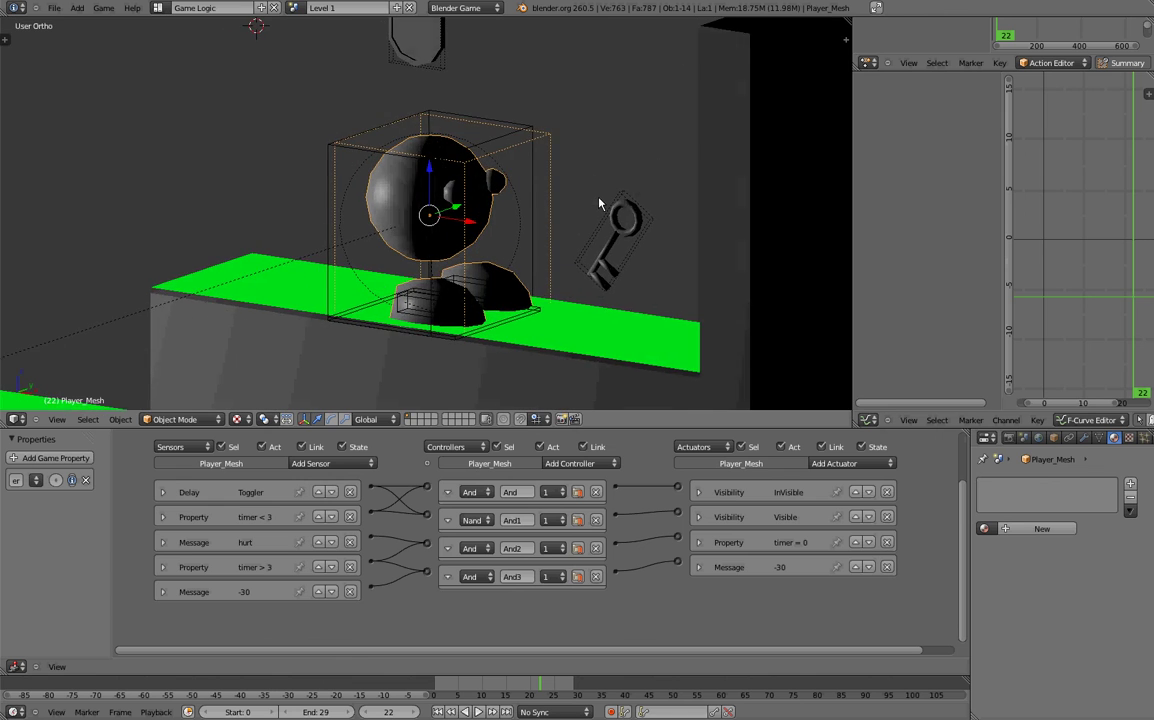
key("KP_Subtract")
key("KP_4")
key("KP_4")
key("KP_4")
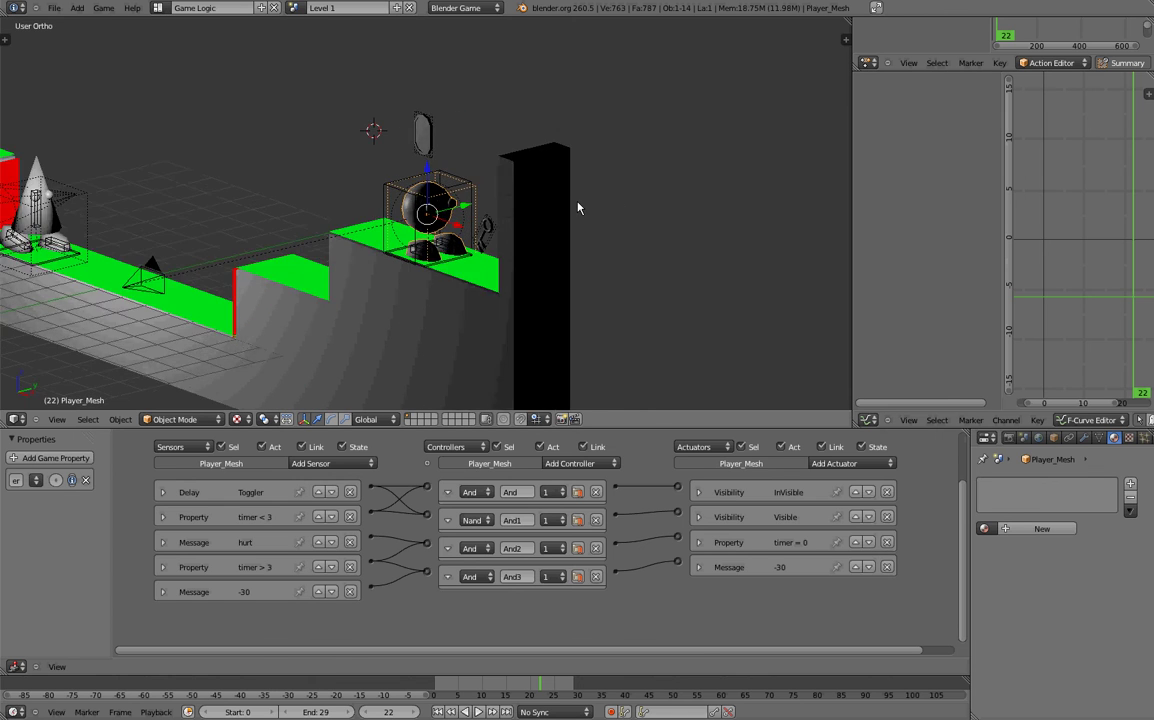
key("KP_4")
key("KP_8")
key("KP_8")
key("KP_8")
key("KP_4")
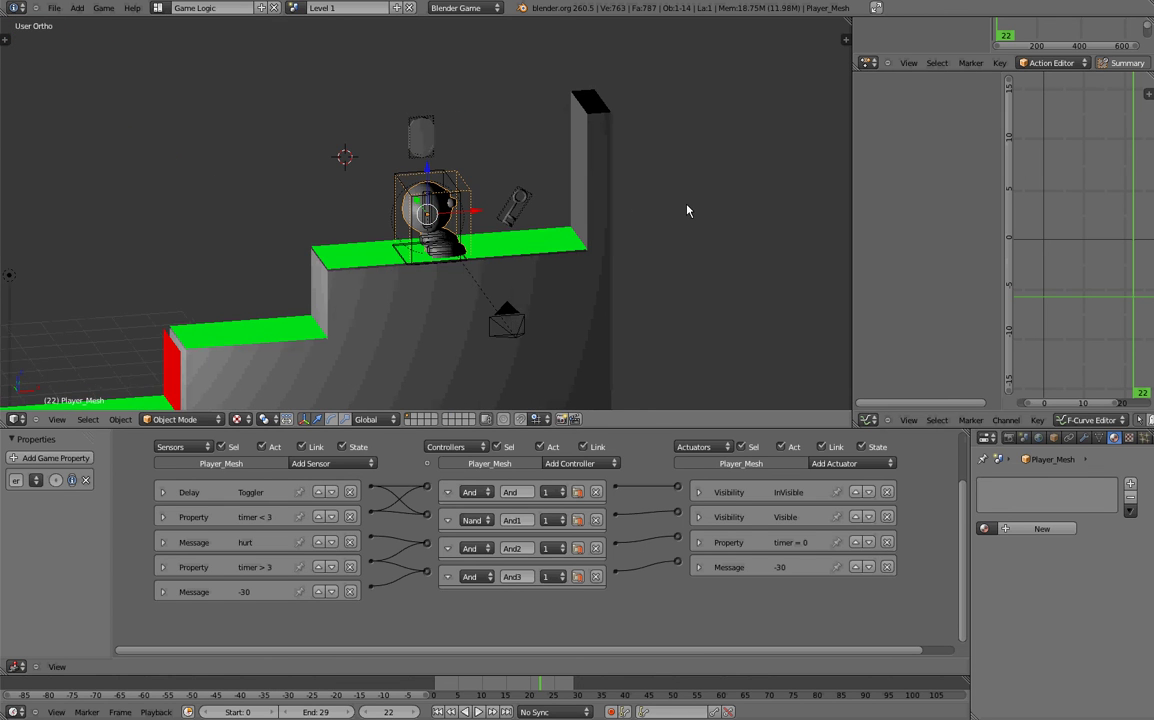
key("KP_8")
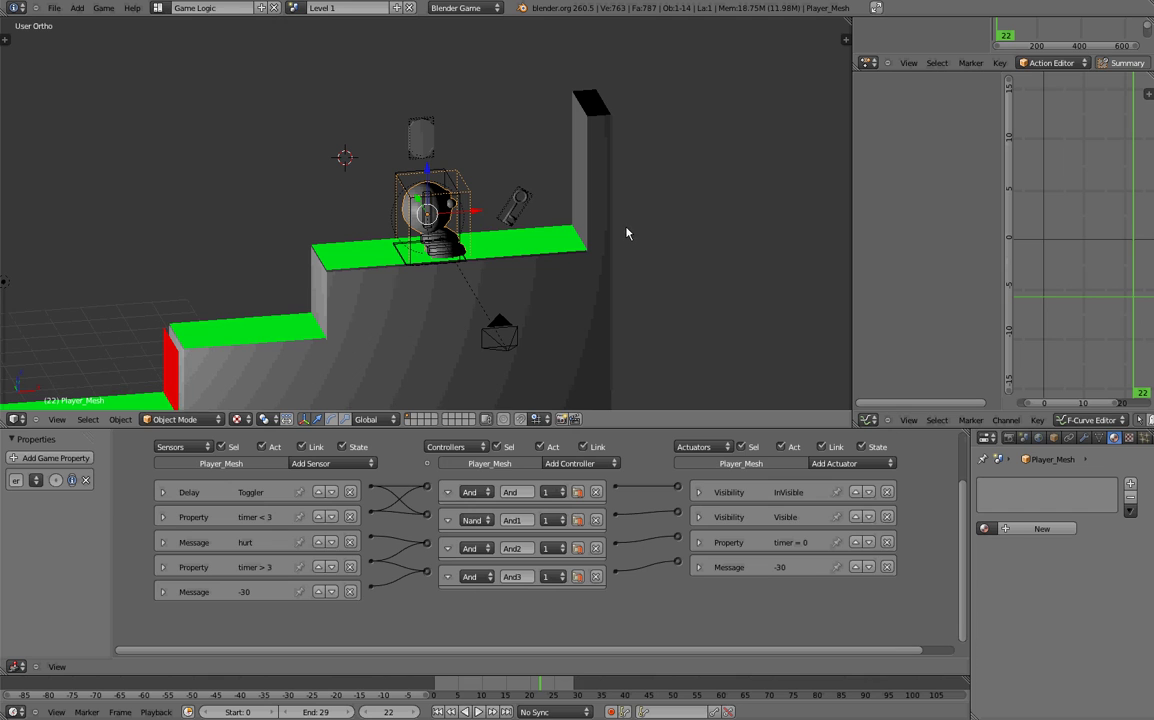